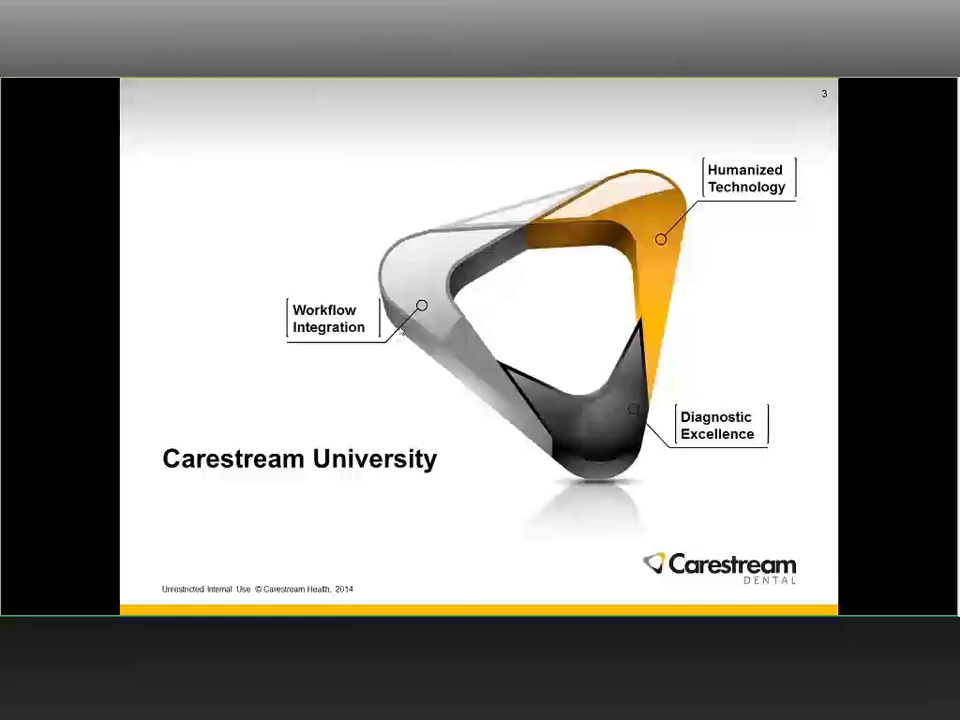
- Switch to CS 3D Imaging and rotate the 3D skull volume to examine it from several sides
key(alt+Tab)
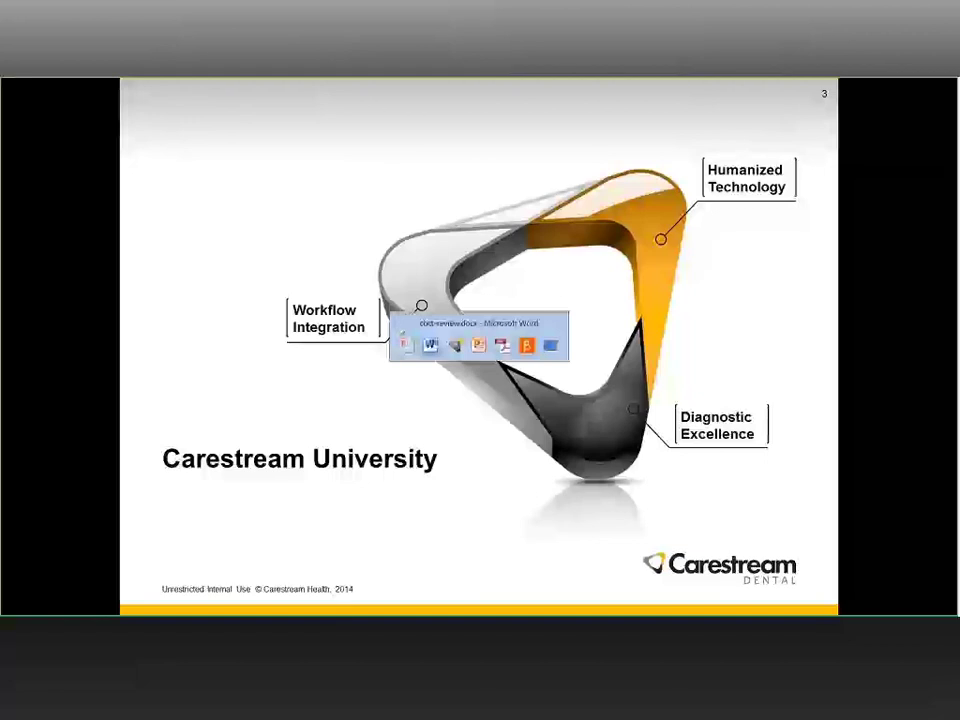
key(alt+Tab)
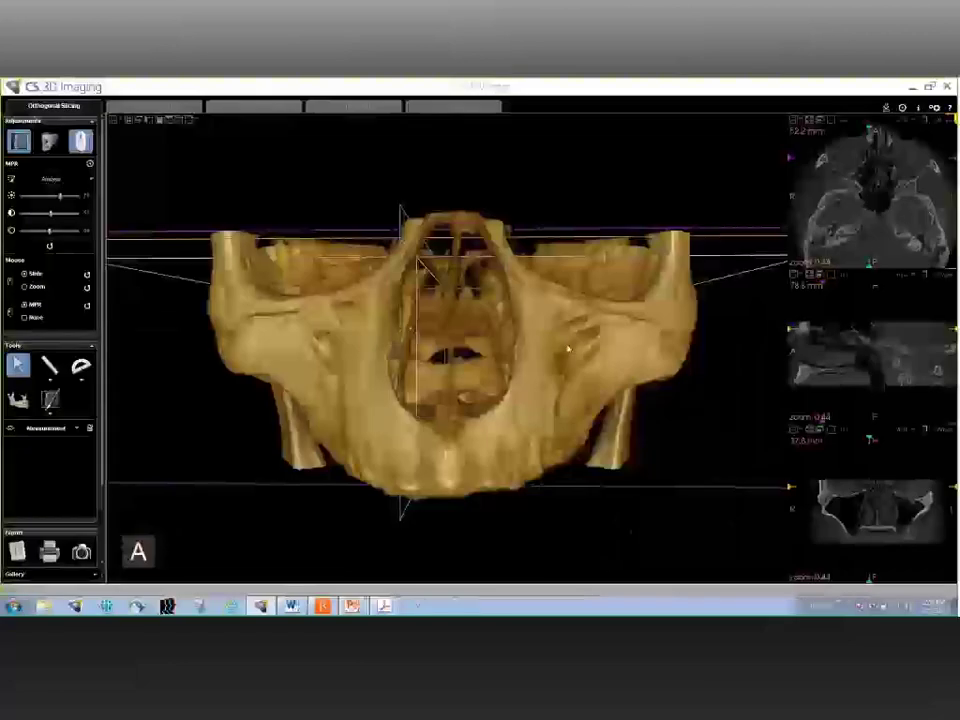
drag(563, 349, 464, 358)
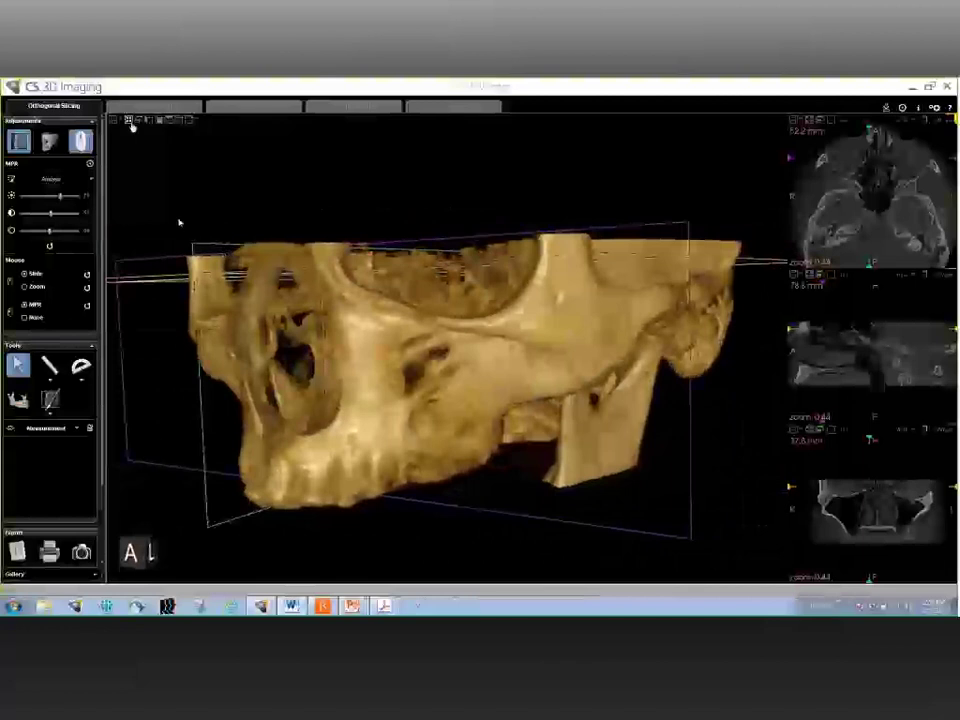
drag(235, 322, 540, 342)
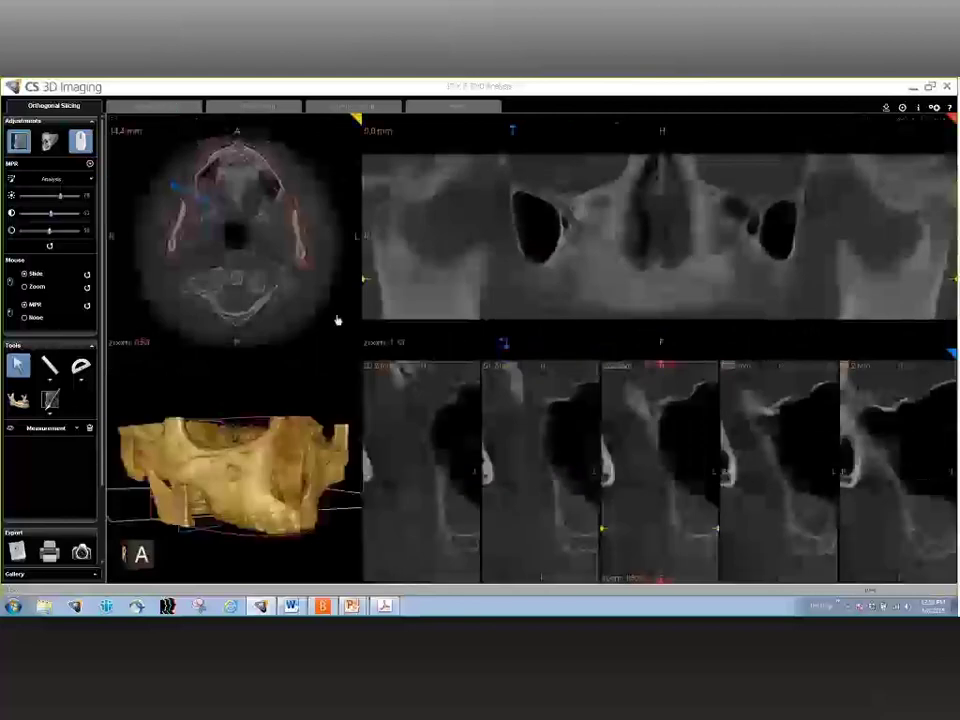
- Position the curved-slicing cross-sections on the maxillary sinus on the patient's right side and increase the sharpness of the enlarged slices
drag(512, 130, 592, 128)
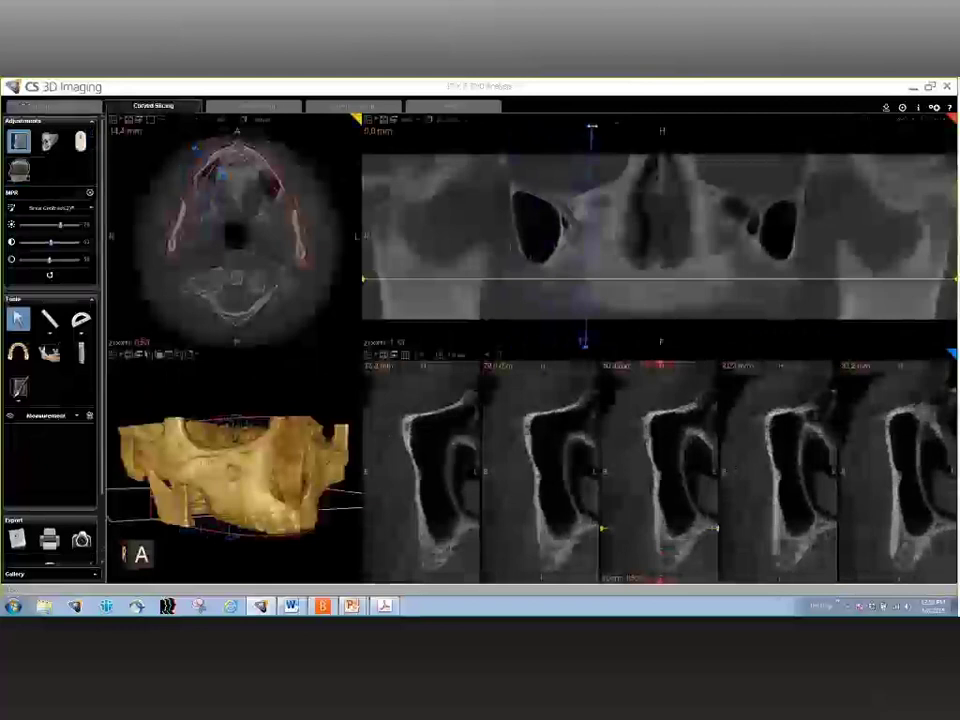
click(386, 356)
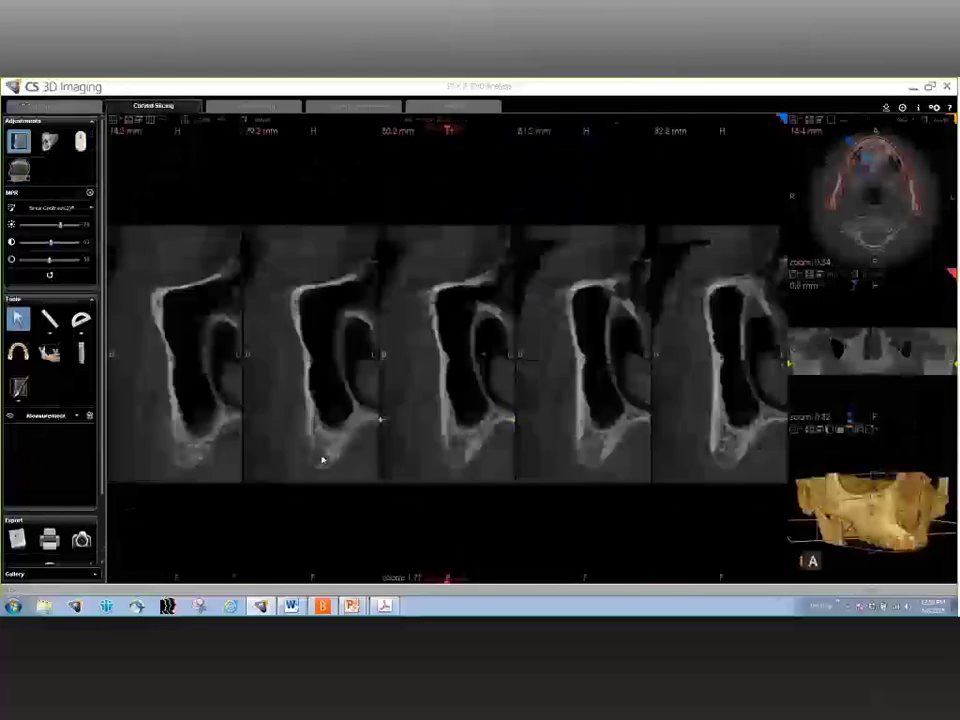
scroll(322, 460, down, 2)
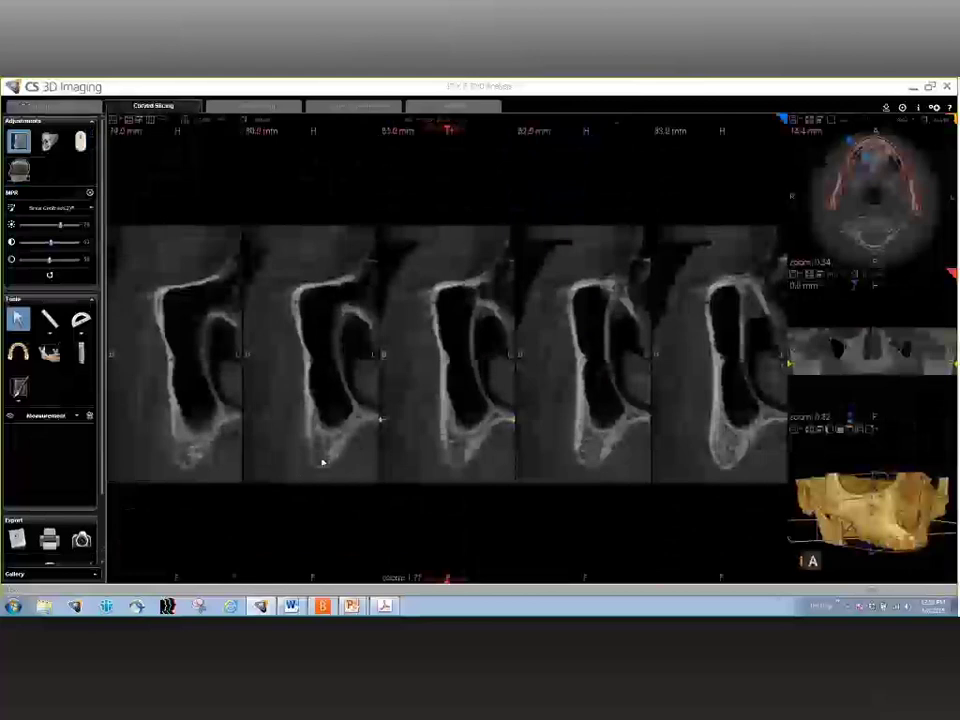
scroll(322, 463, up, 2)
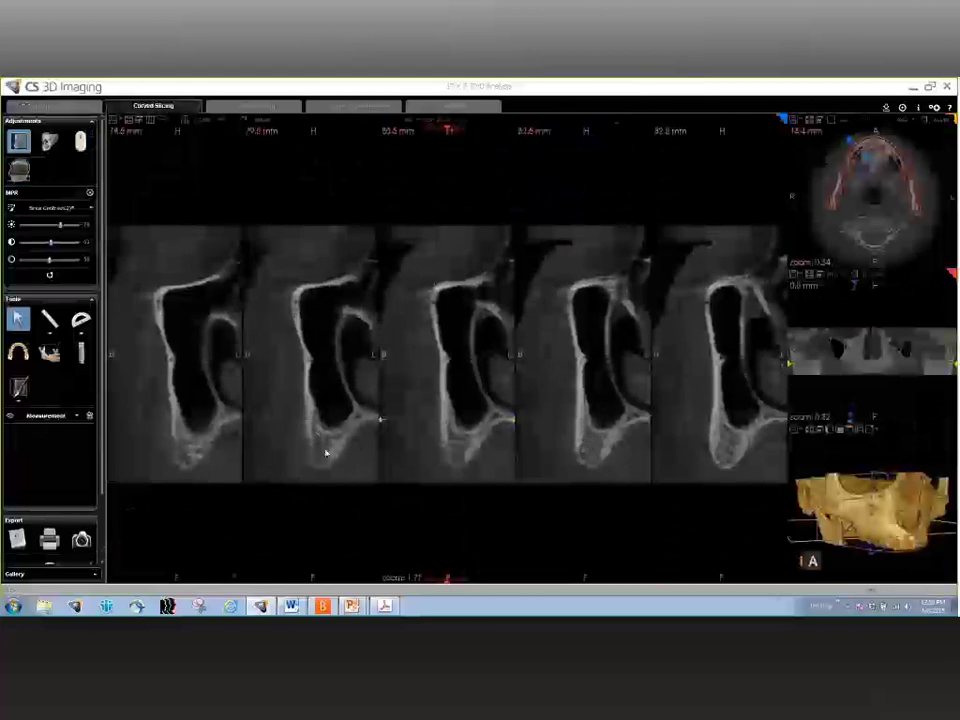
drag(49, 259, 72, 260)
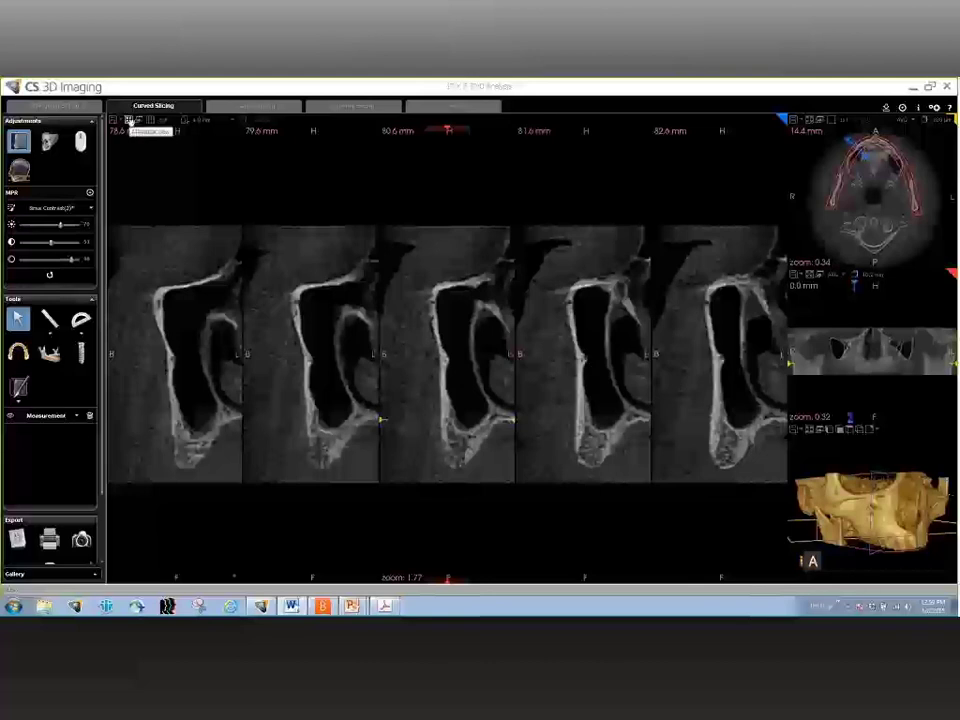
click(130, 120)
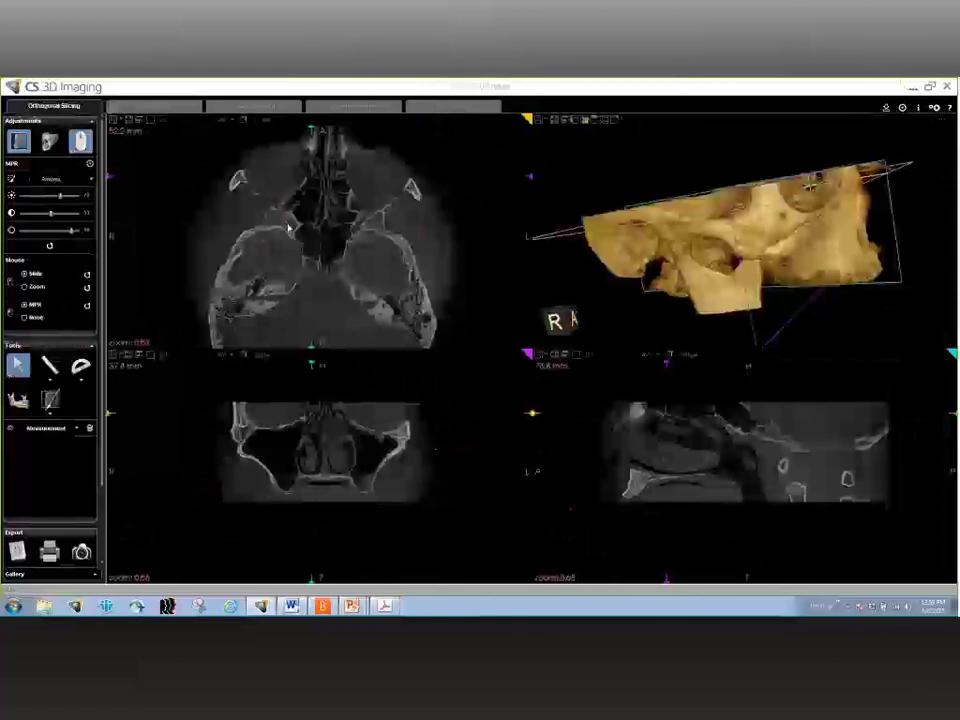
- Reset the 3D volume in orthogonal slicing to the anterior view and enlarge it
click(585, 120)
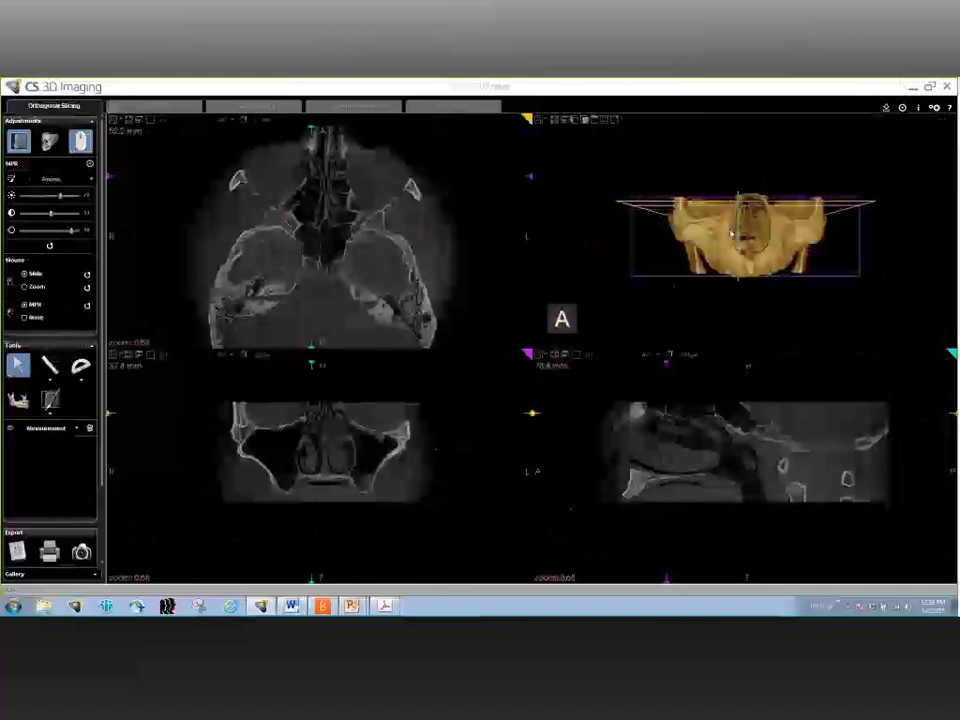
scroll(731, 234, up, 5)
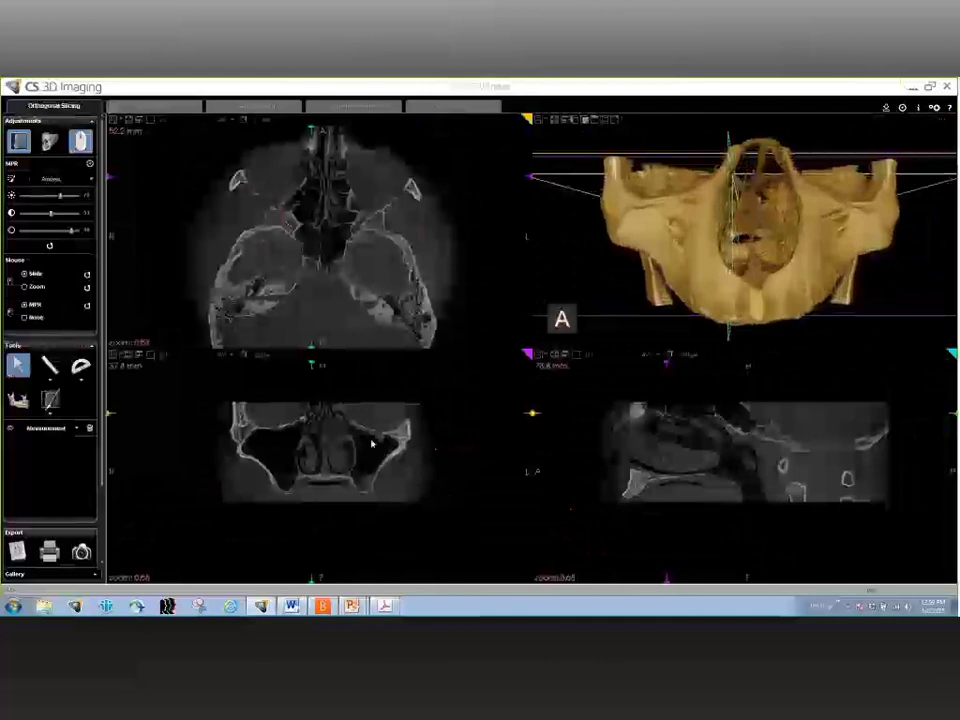
- Set the mouse wheel to Zoom, enlarge the orthogonal slices, and maximize the coronal view
scroll(372, 443, down, 2)
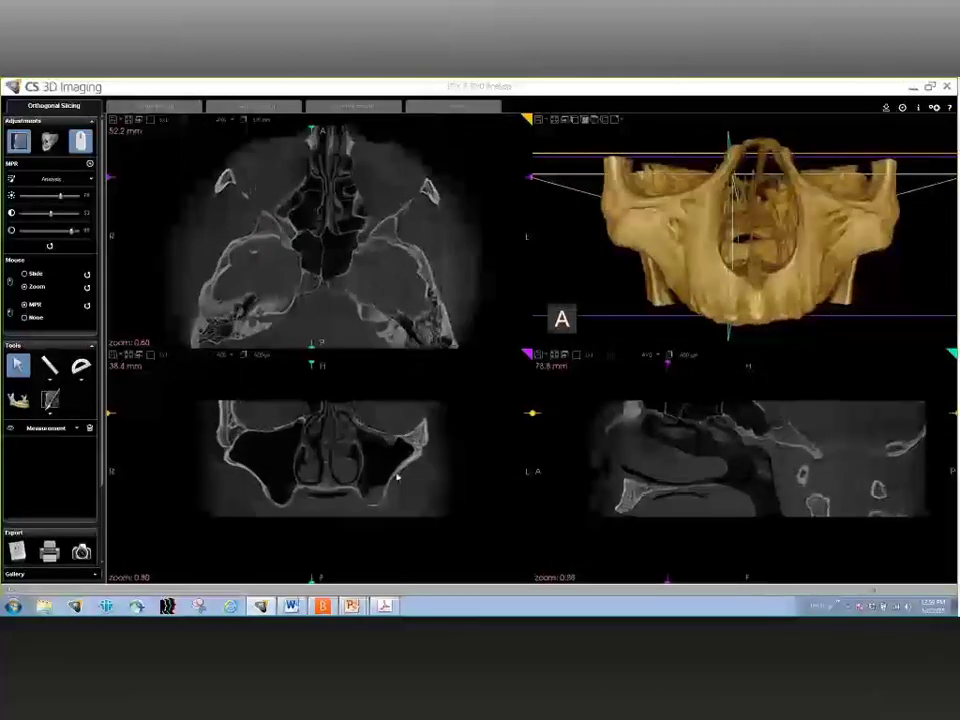
scroll(399, 476, up, 2)
scroll(313, 221, up, 2)
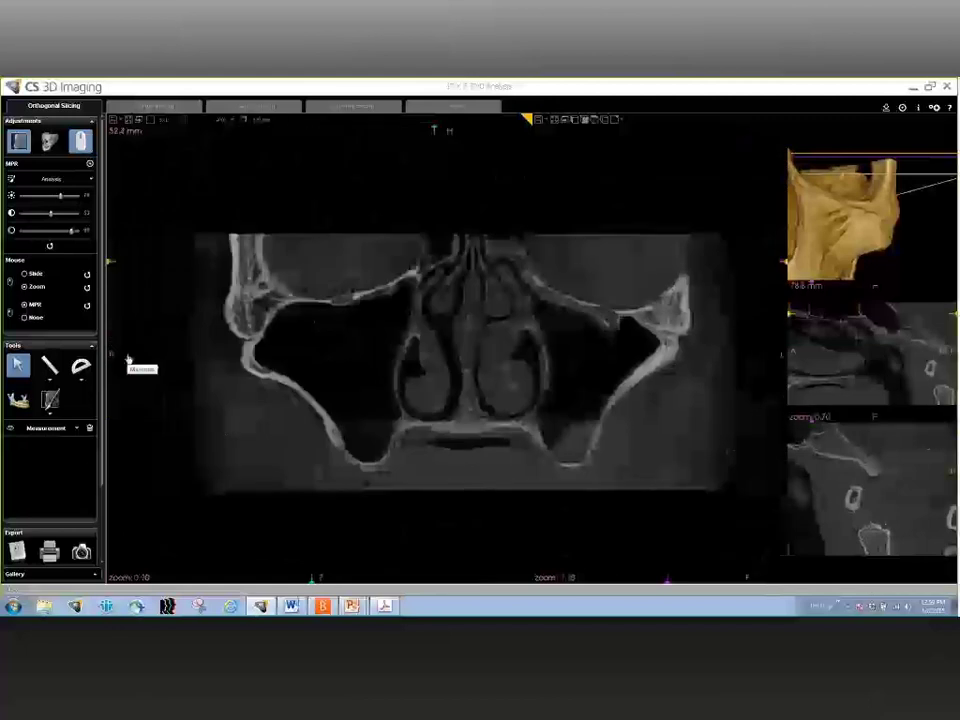
click(128, 356)
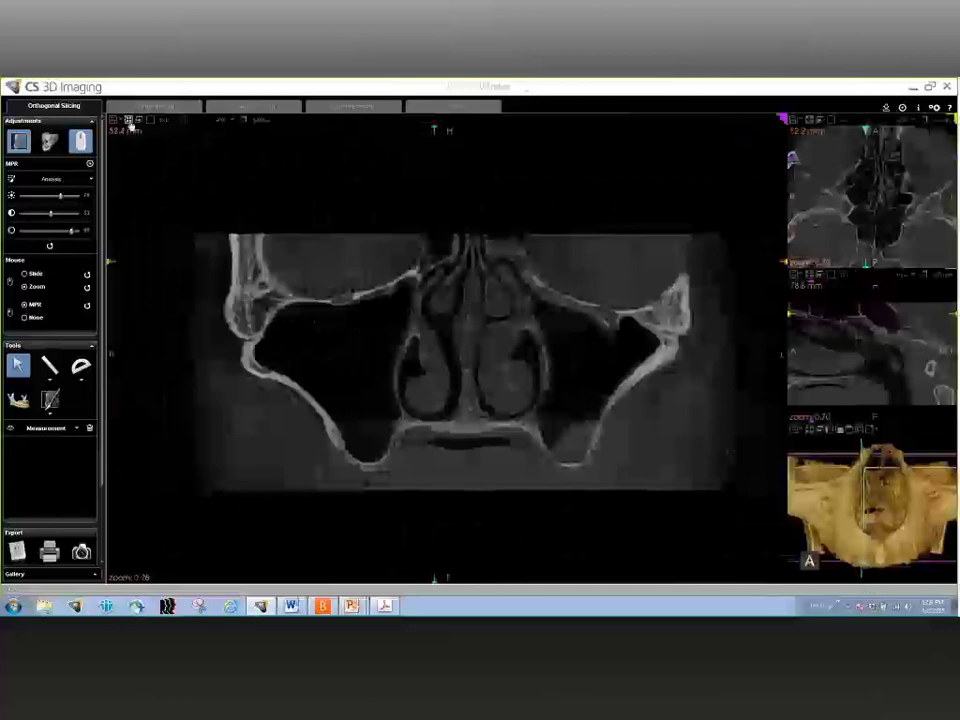
- Maximize the sagittal view and zoom out until the whole slice fits
click(810, 276)
scroll(444, 388, down, 3)
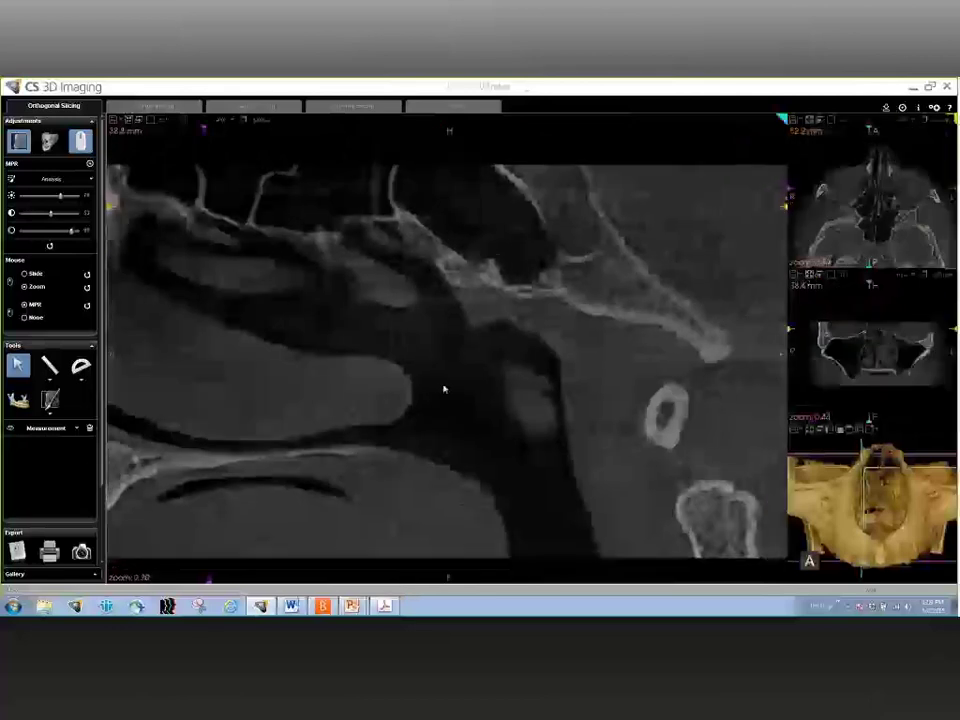
scroll(430, 389, down, 1)
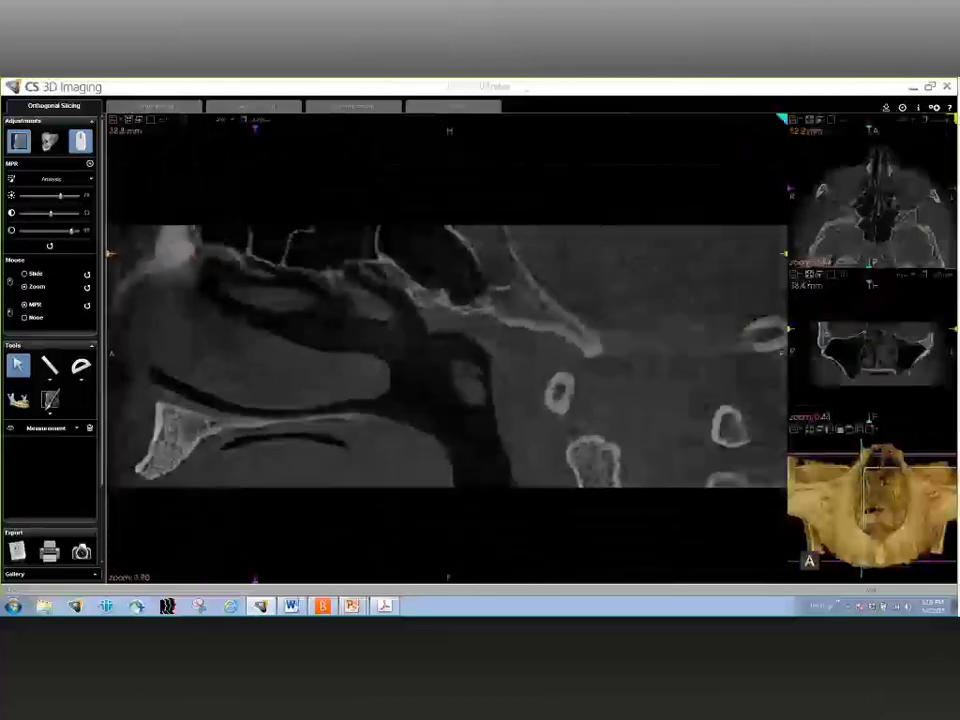
- Examine the axial slice in a maximized view, and restore the four-view layout
click(816, 122)
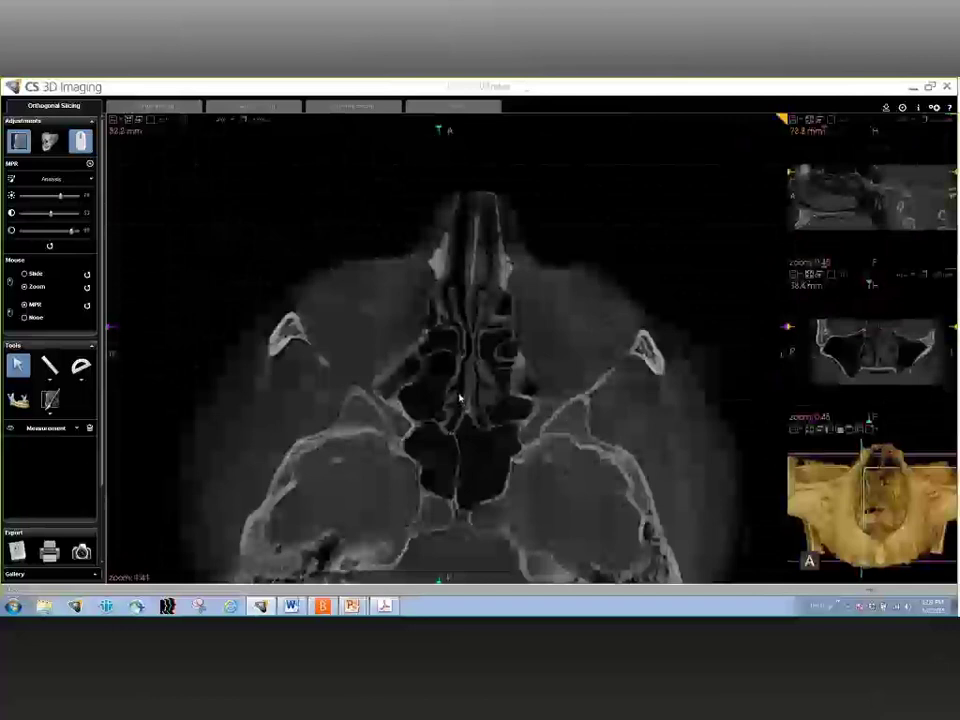
scroll(485, 395, up, 5)
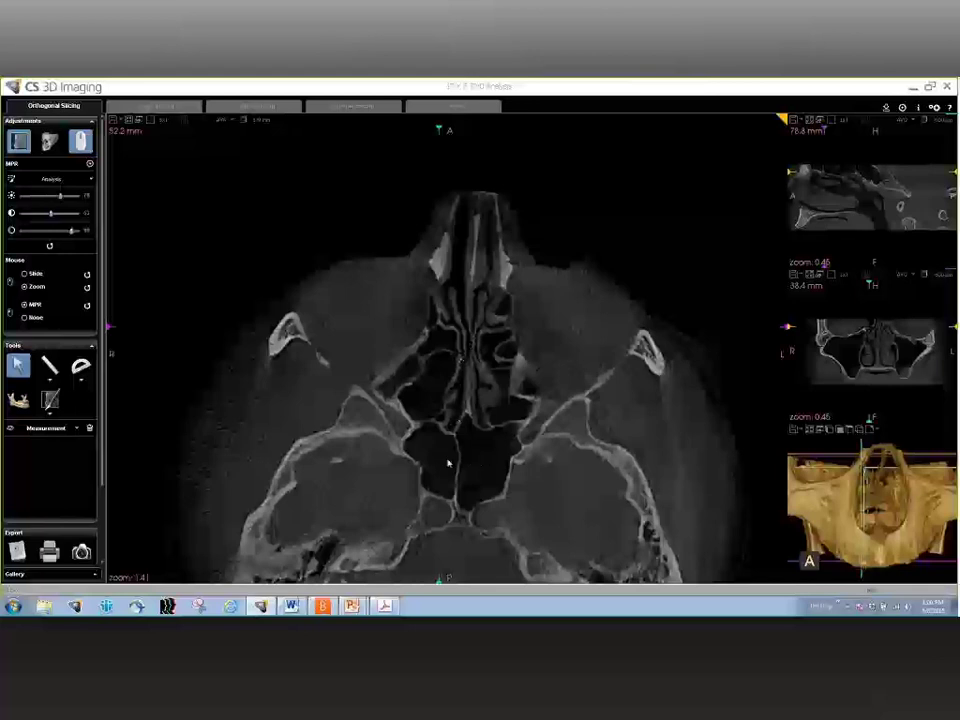
click(130, 120)
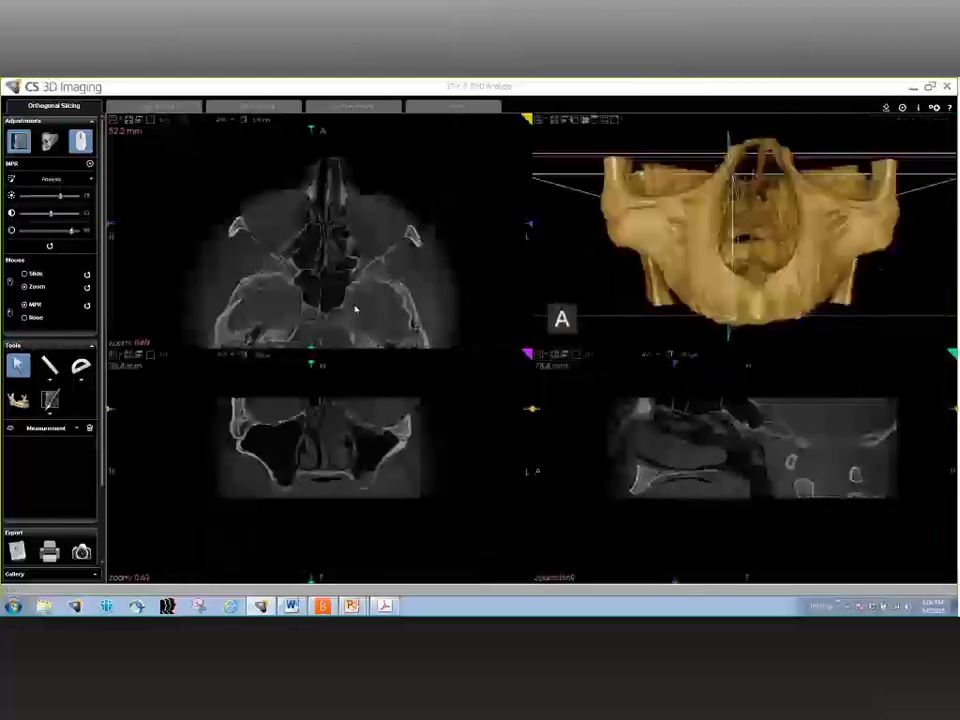
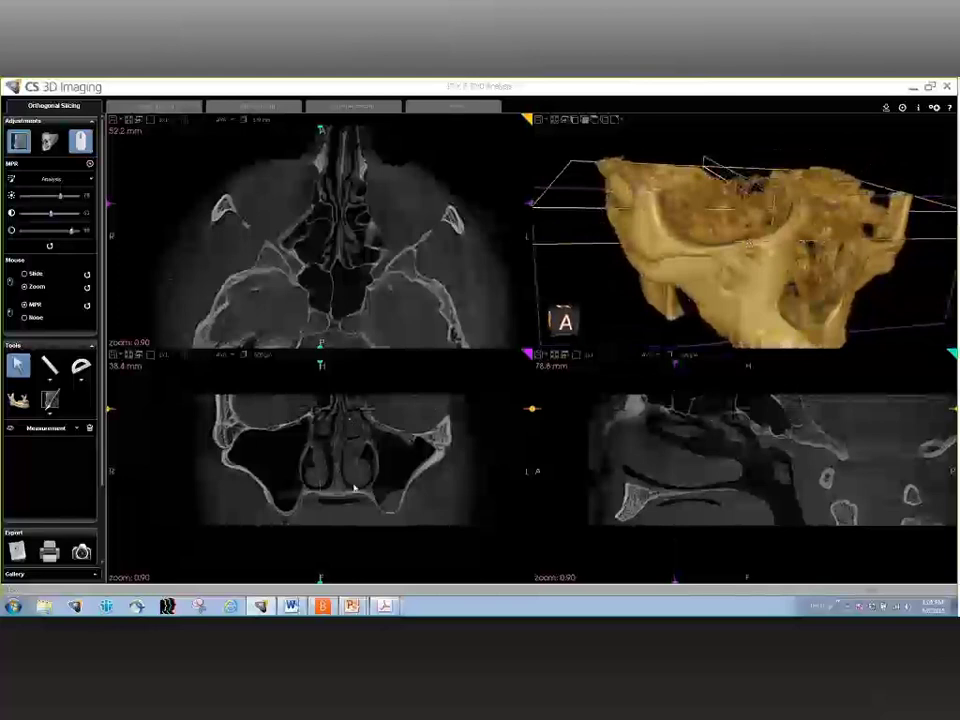
- Zoom the axial, coronal and sagittal slices in to 1.25
scroll(354, 487, up, 2)
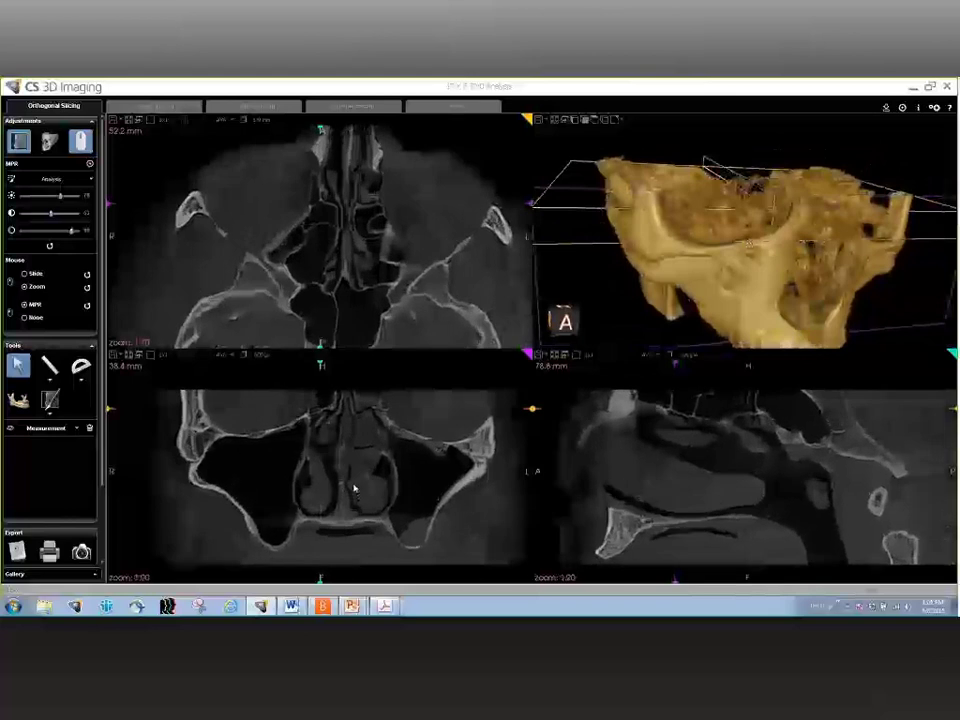
scroll(354, 487, up, 3)
scroll(315, 241, up, 3)
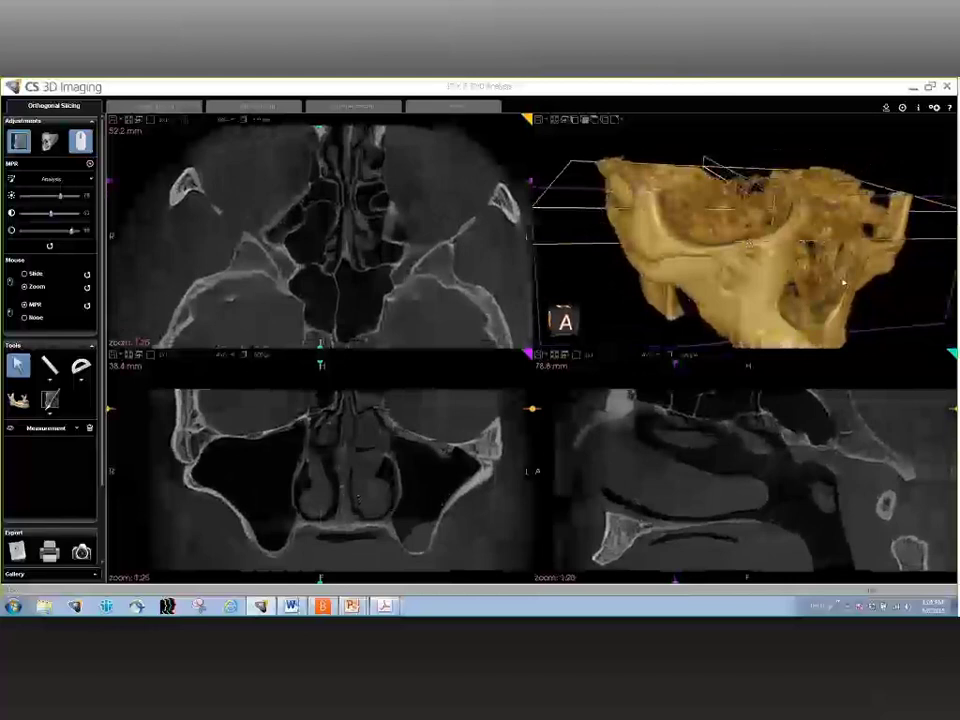
- View the 3D skull volume from below, turn it back to the front and enlarge it
drag(843, 284, 805, 263)
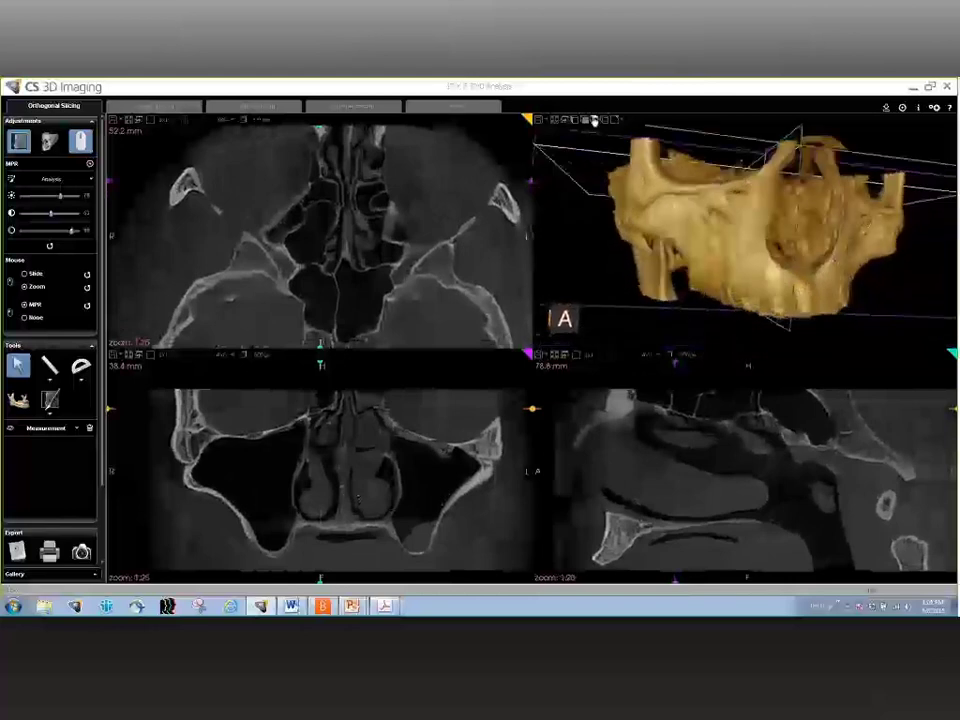
click(594, 120)
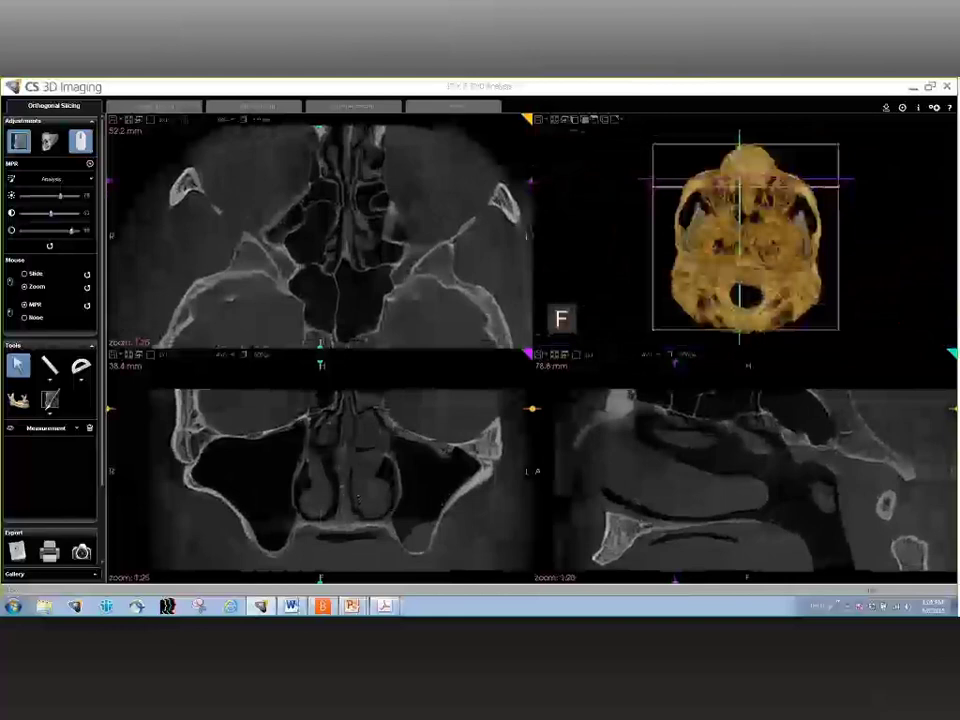
drag(741, 188, 741, 281)
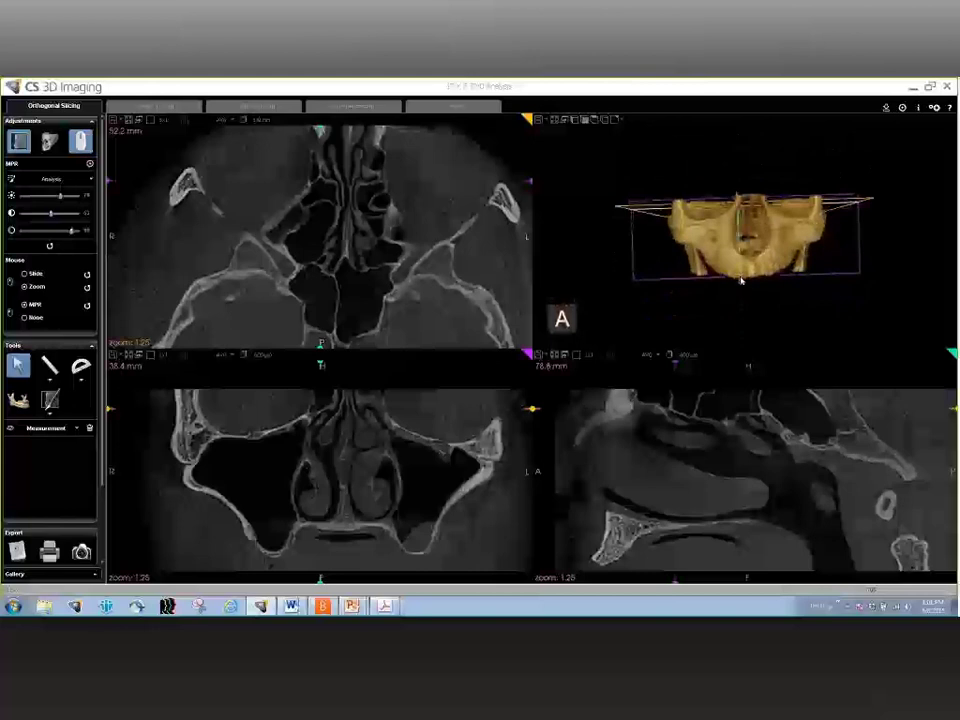
scroll(742, 281, up, 1)
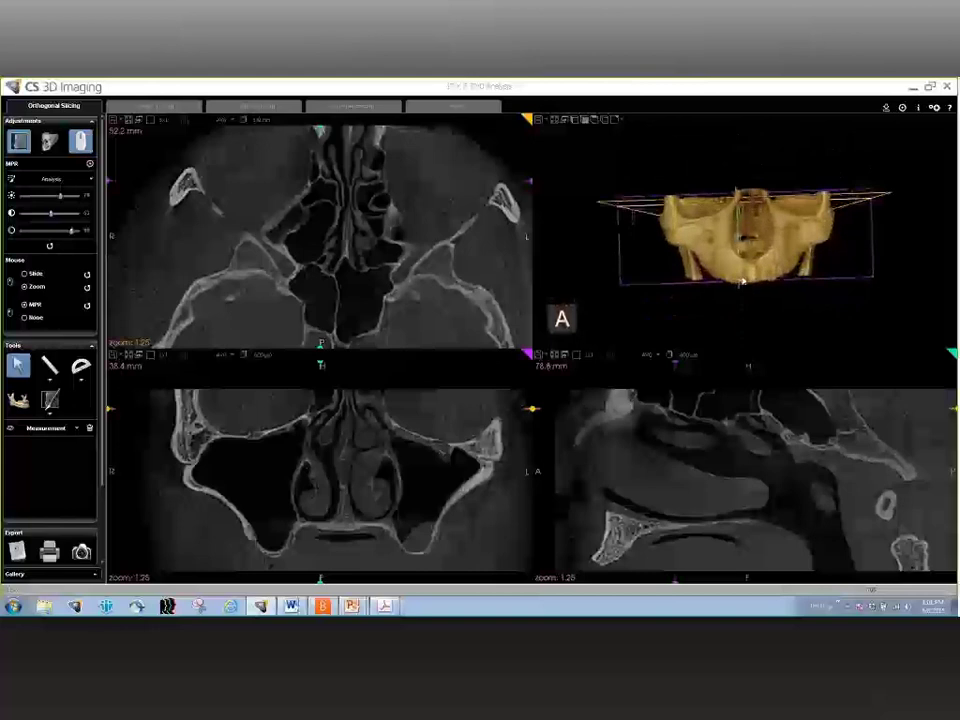
scroll(742, 282, up, 3)
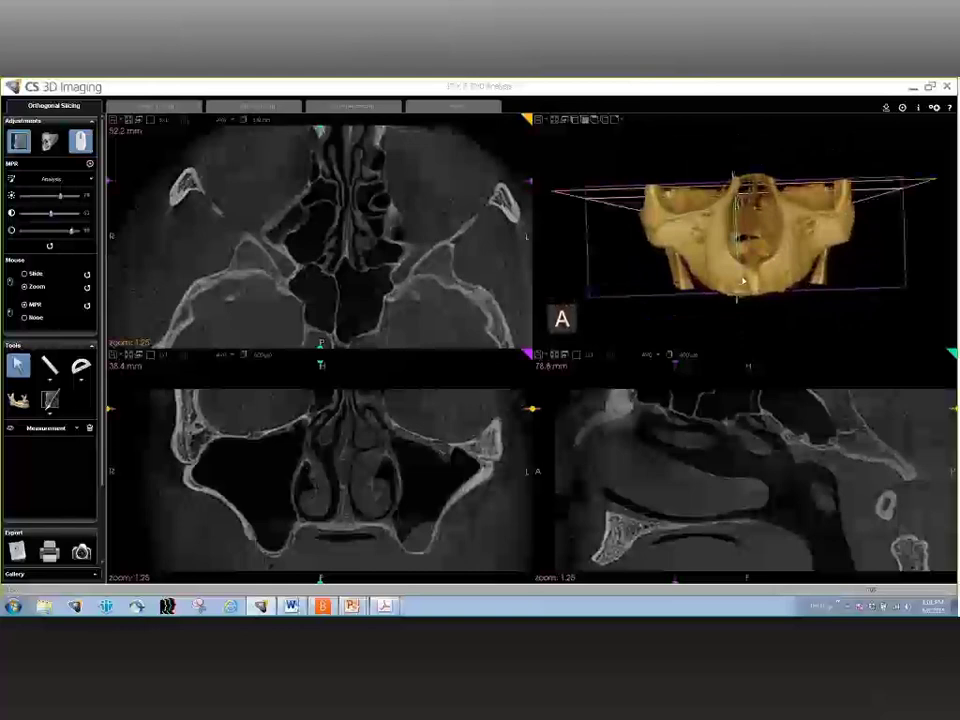
scroll(743, 283, down, 2)
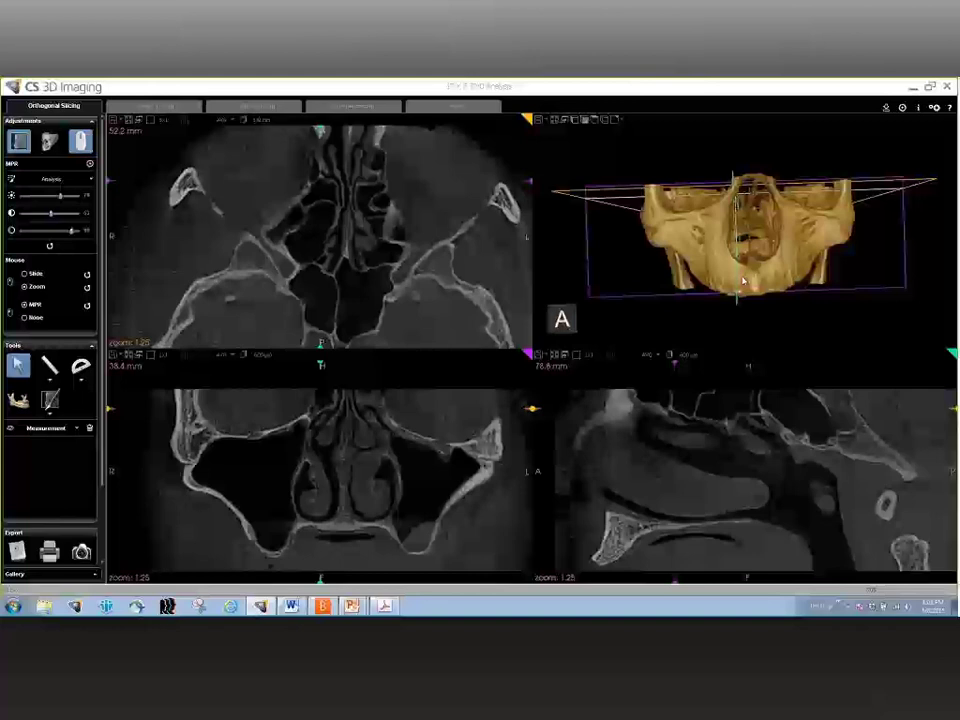
- Maximize the coronal view at 2.20 zoom and apply the Sinus Contrast(2) image preset
click(129, 356)
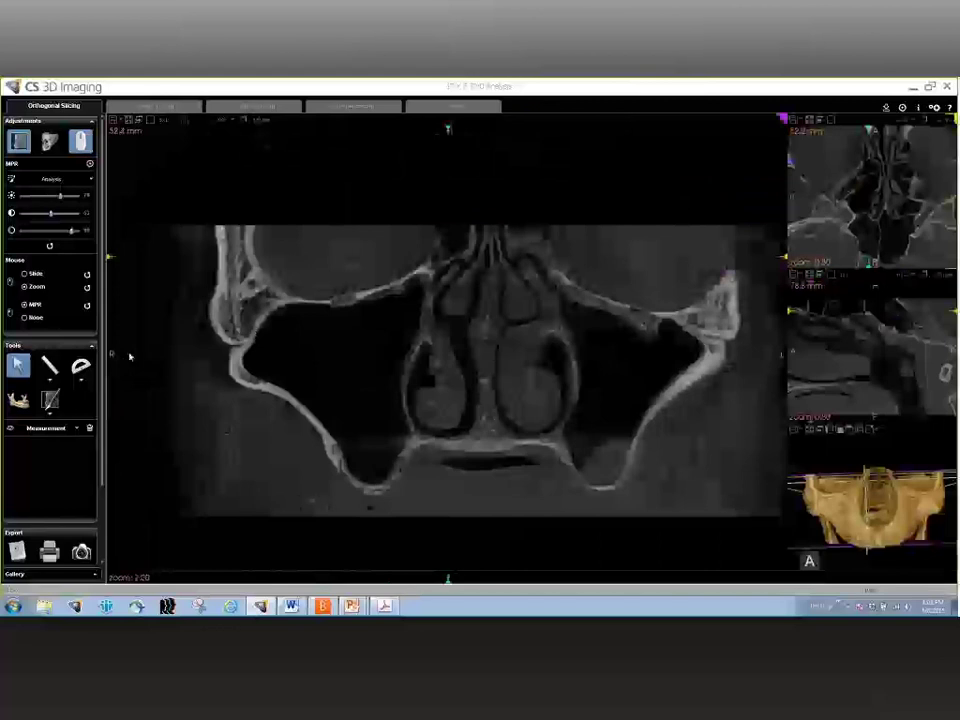
scroll(279, 467, up, 2)
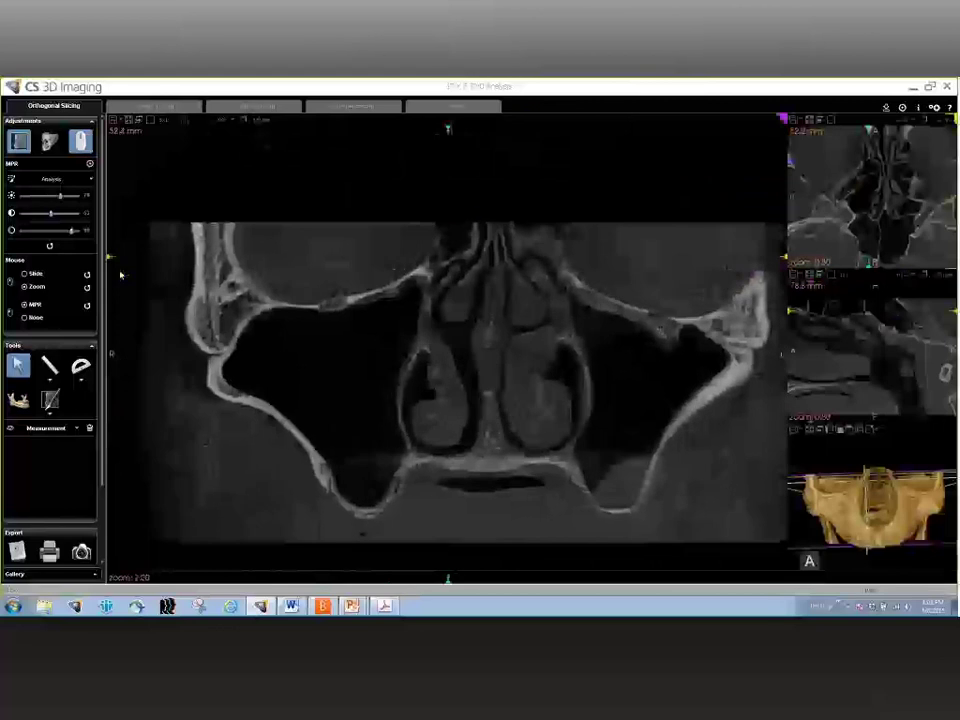
click(86, 180)
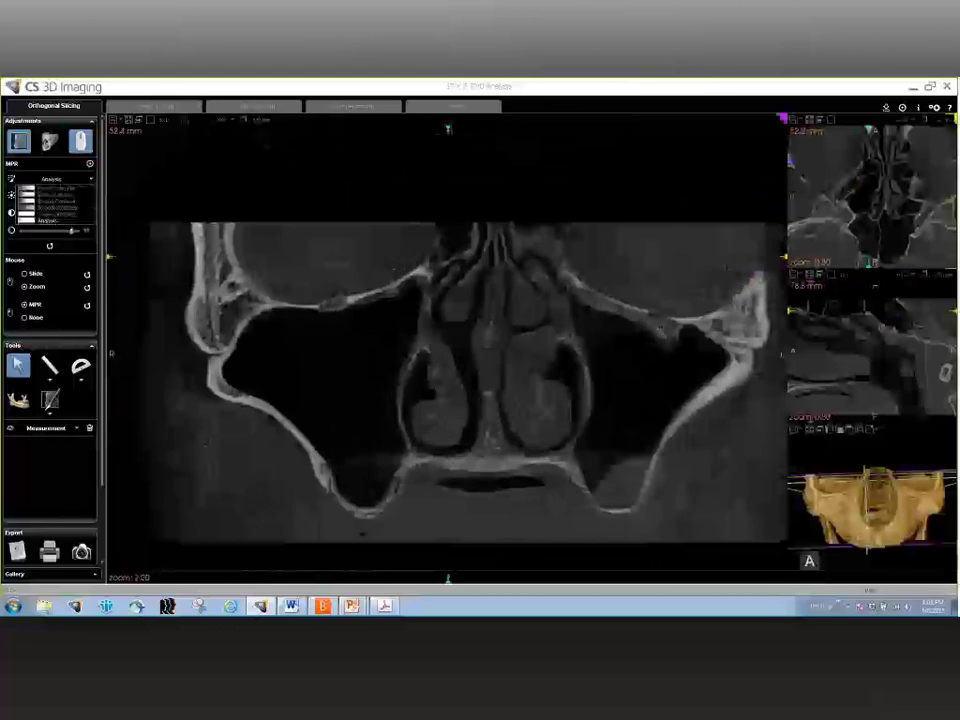
click(55, 201)
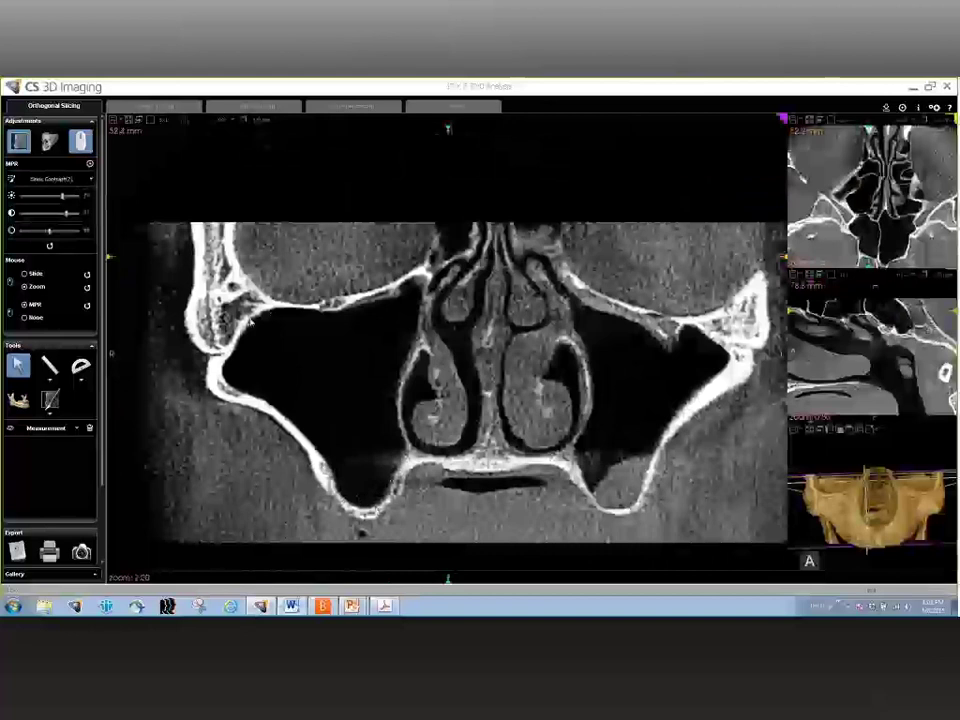
- Set the mouse wheel to Slide and examine both maxillary sinuses through neighbouring coronal slices, stopping at the 37.6 mm slice
scroll(188, 241, down, 2)
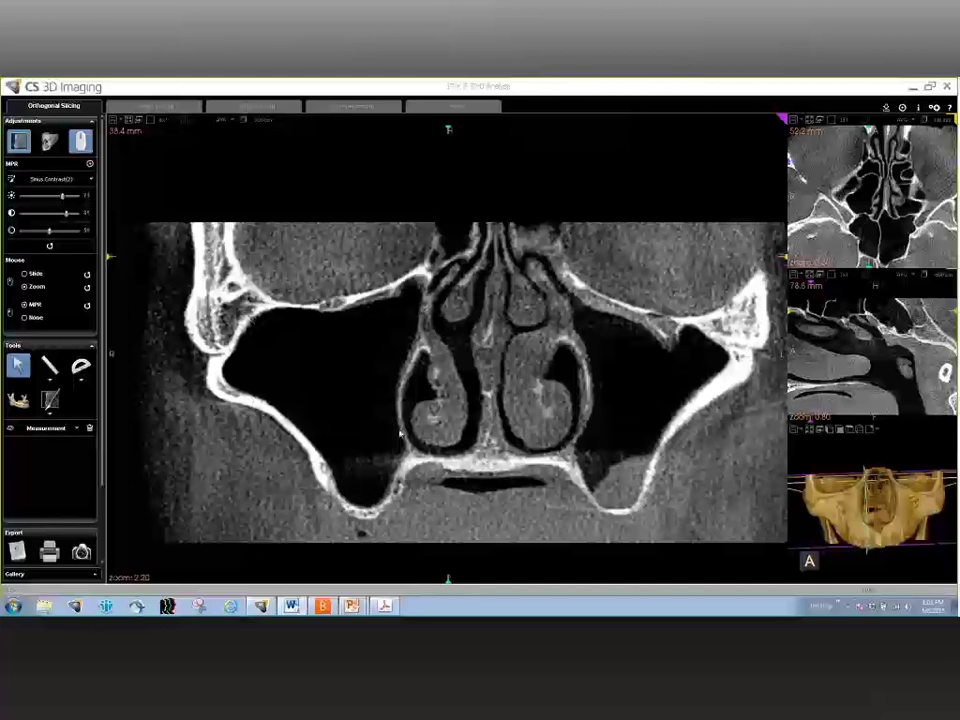
click(25, 274)
scroll(437, 357, down, 2)
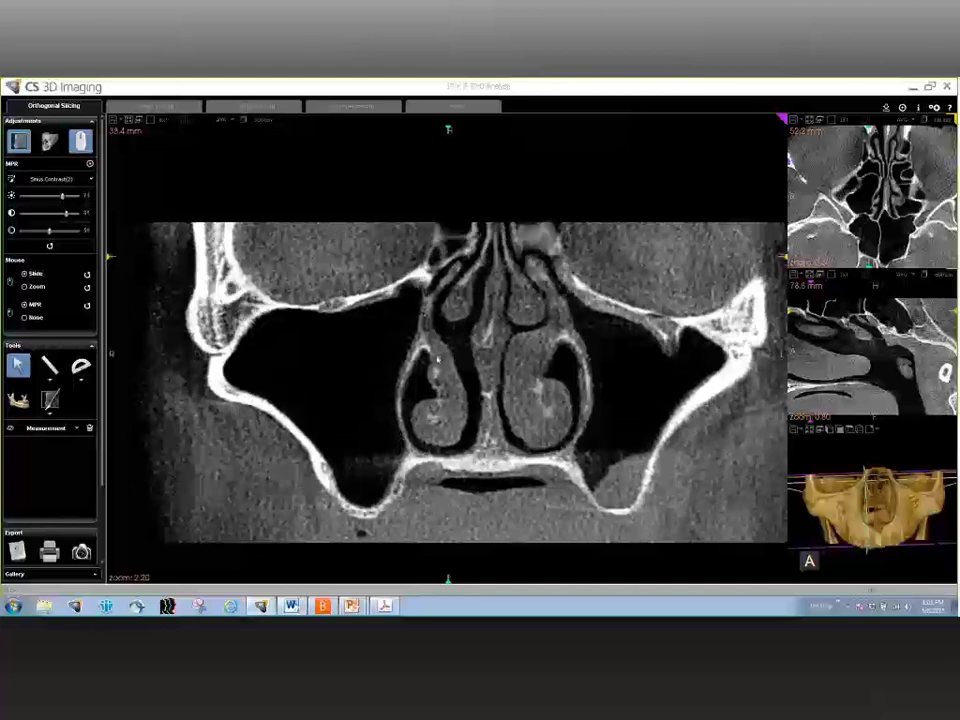
scroll(437, 358, down, 1)
scroll(437, 358, down, 1)
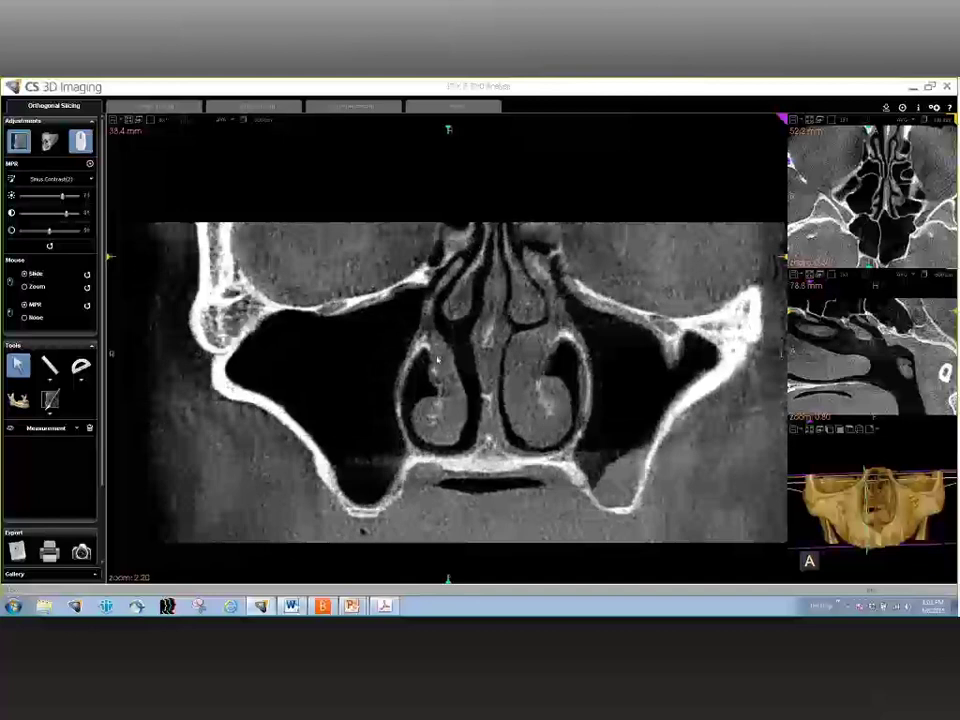
scroll(437, 358, down, 1)
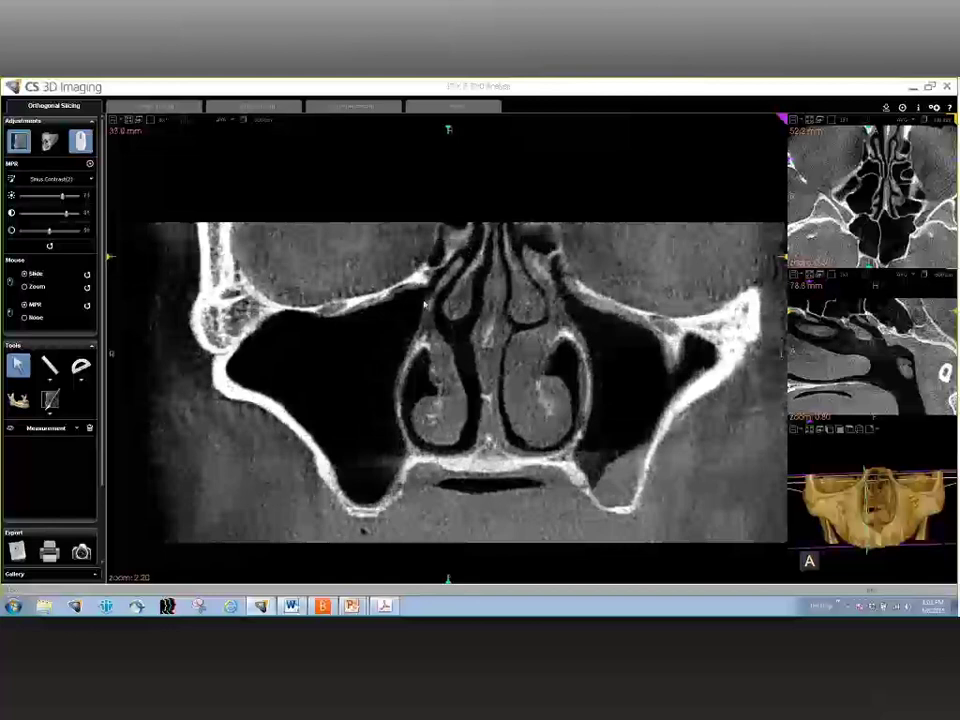
scroll(425, 304, down, 4)
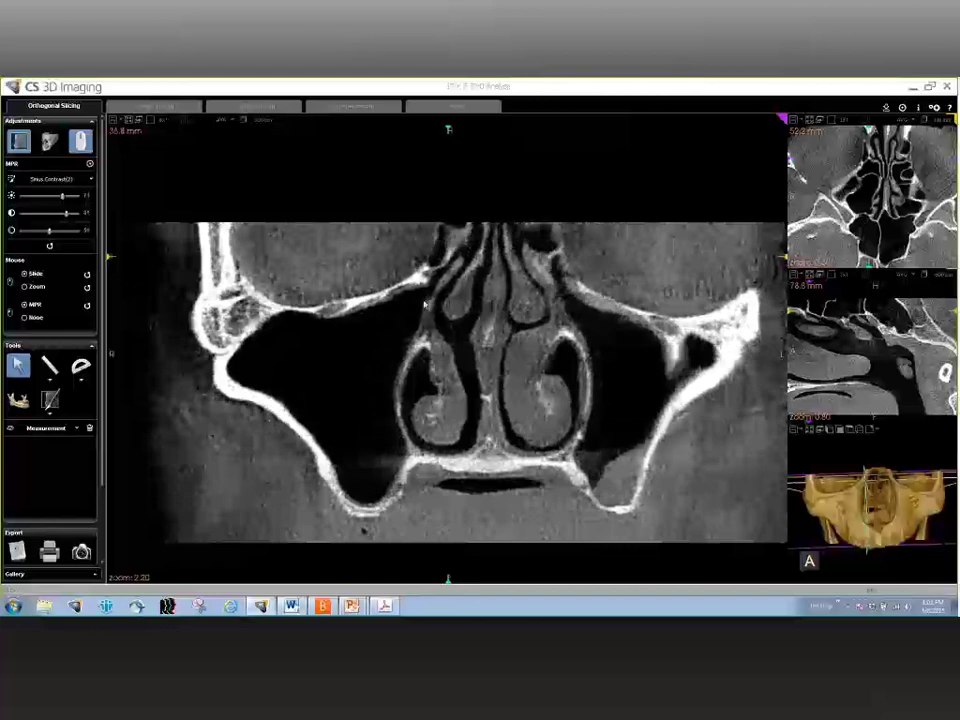
scroll(425, 304, down, 4)
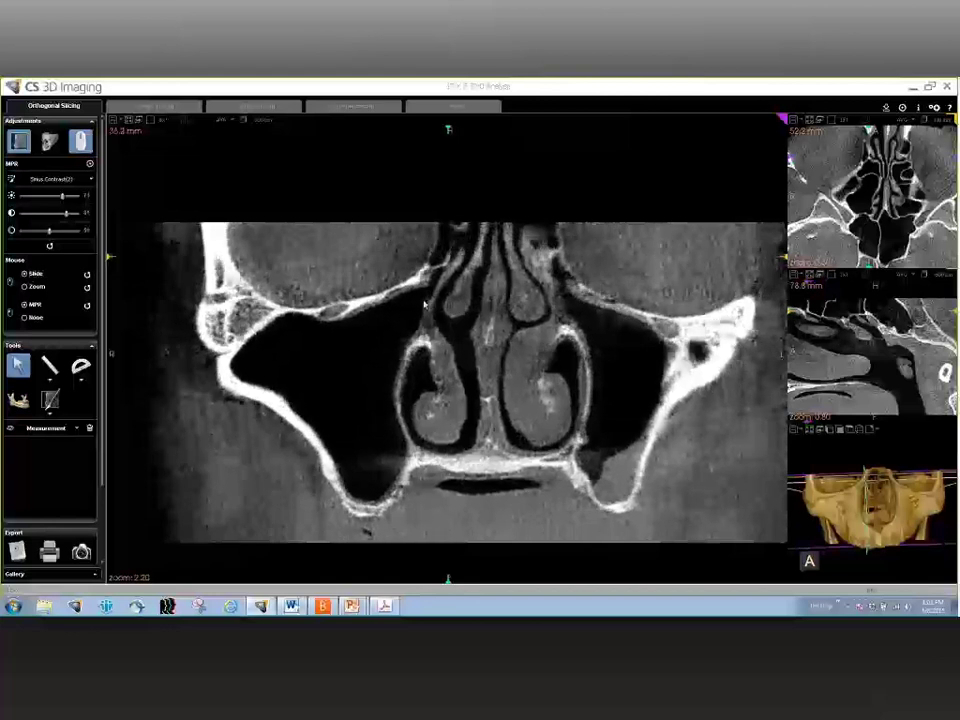
scroll(430, 306, up, 4)
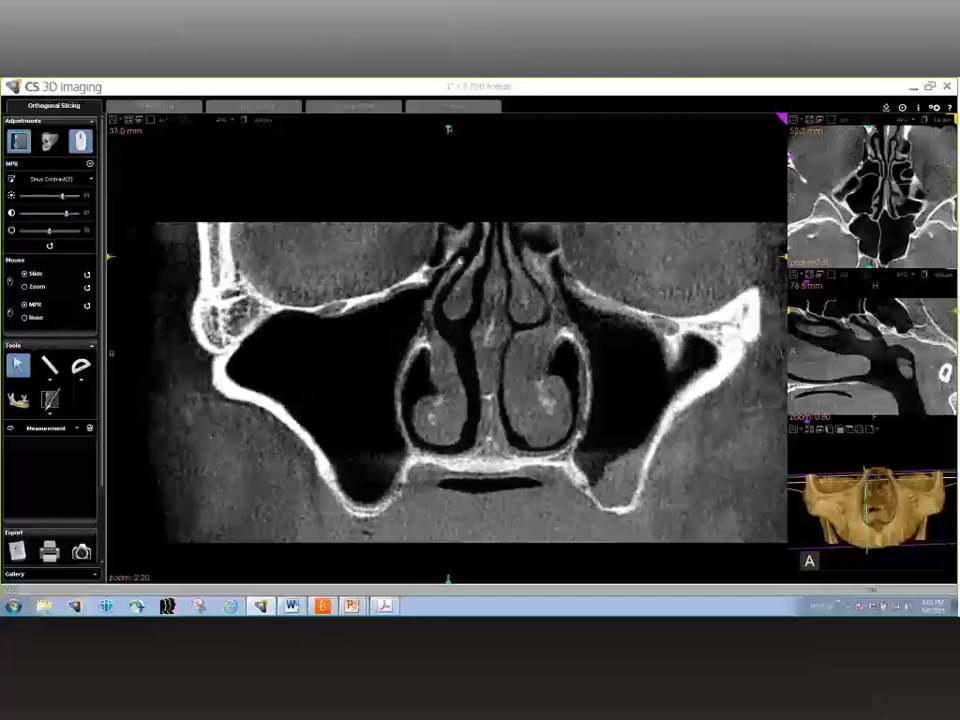
scroll(535, 298, down, 1)
scroll(535, 298, down, 1)
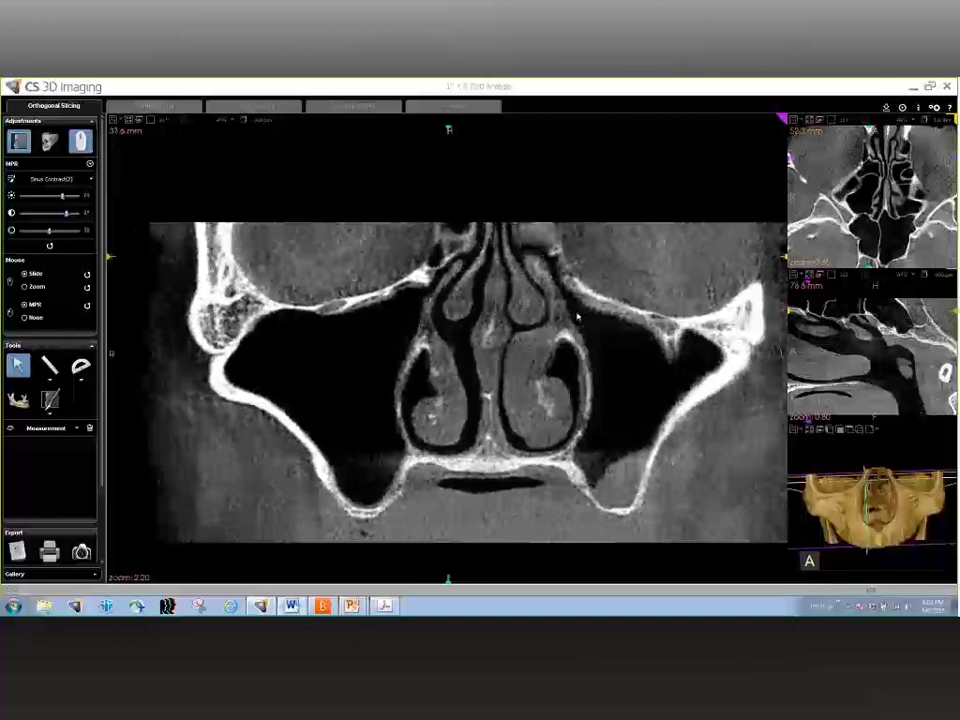
scroll(577, 317, down, 3)
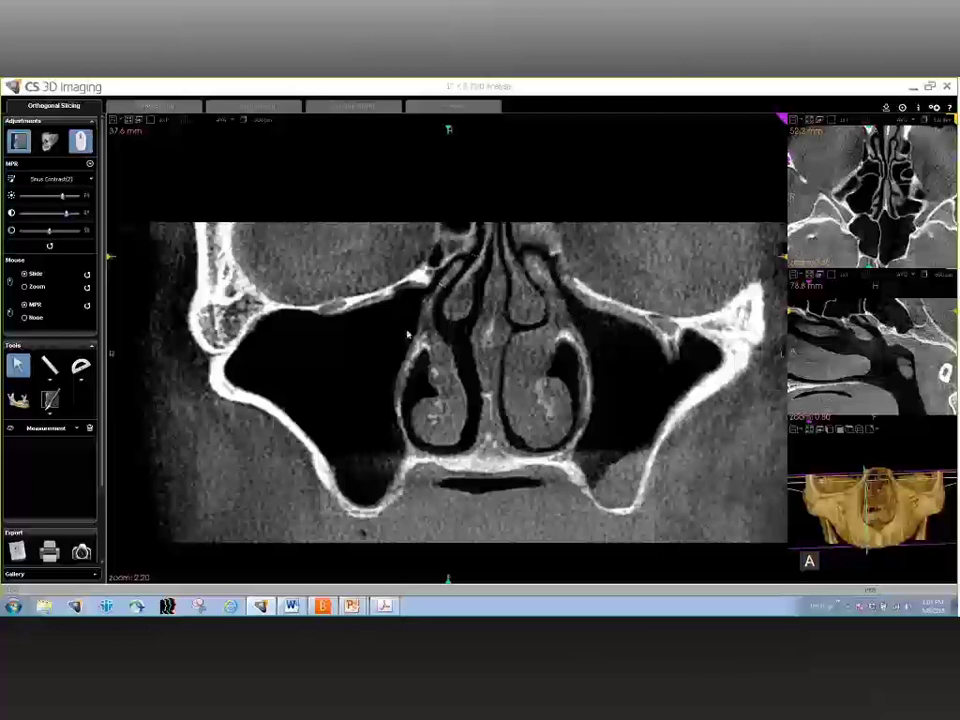
- Lower the contrast of the slice images slightly and restore the four-view layout
right_drag(408, 334, 356, 373)
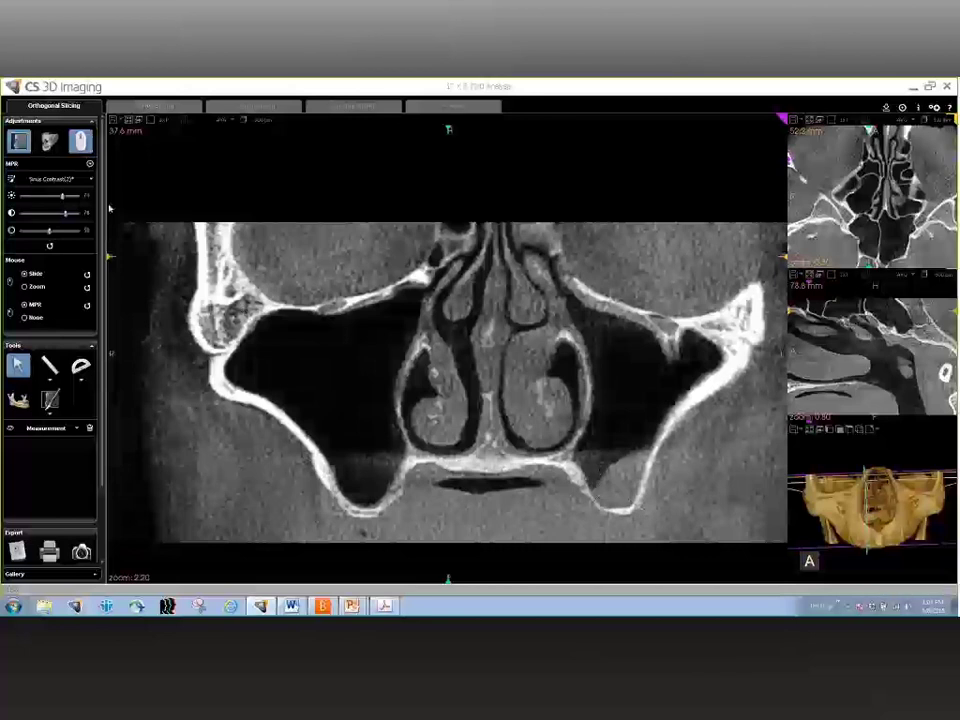
click(128, 120)
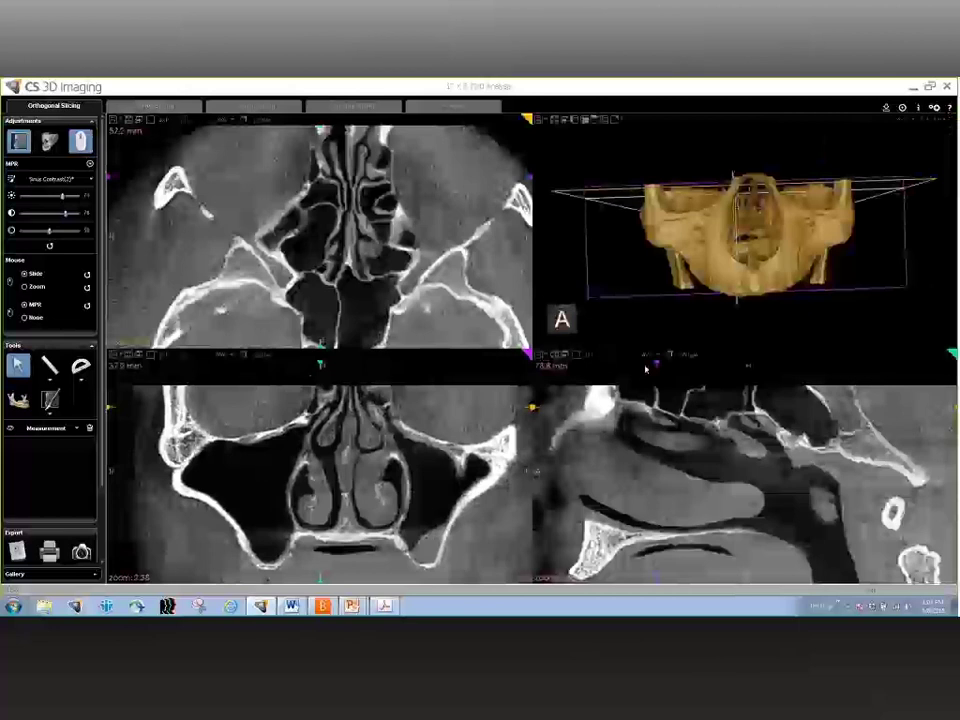
- Examine the floors of both maxillary sinuses in the coronal slices around 41 mm
scroll(403, 520, down, 5)
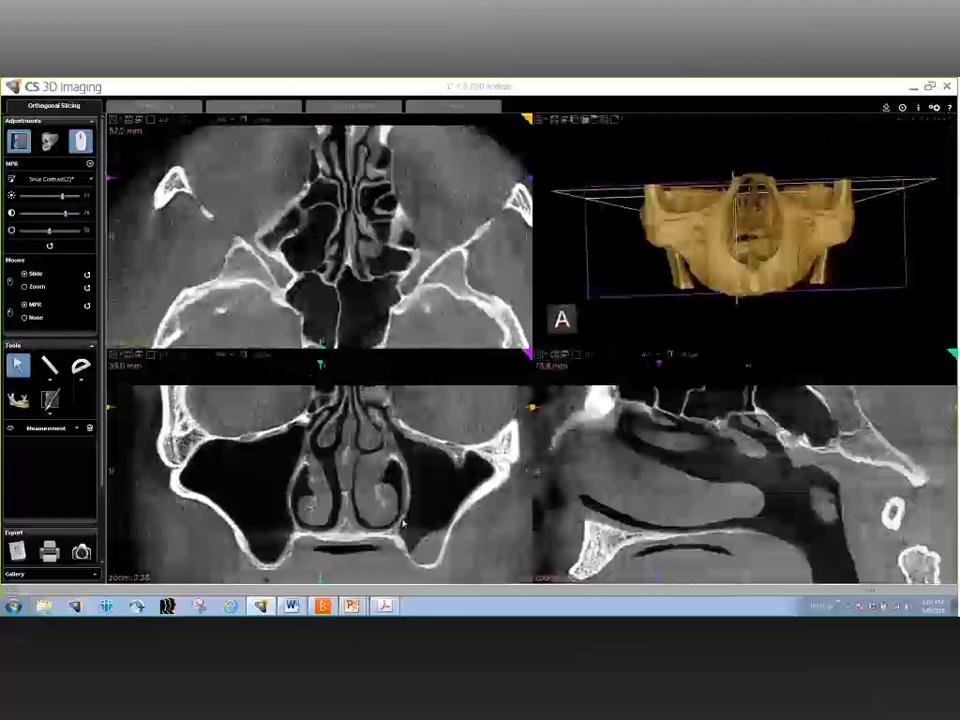
scroll(403, 520, down, 5)
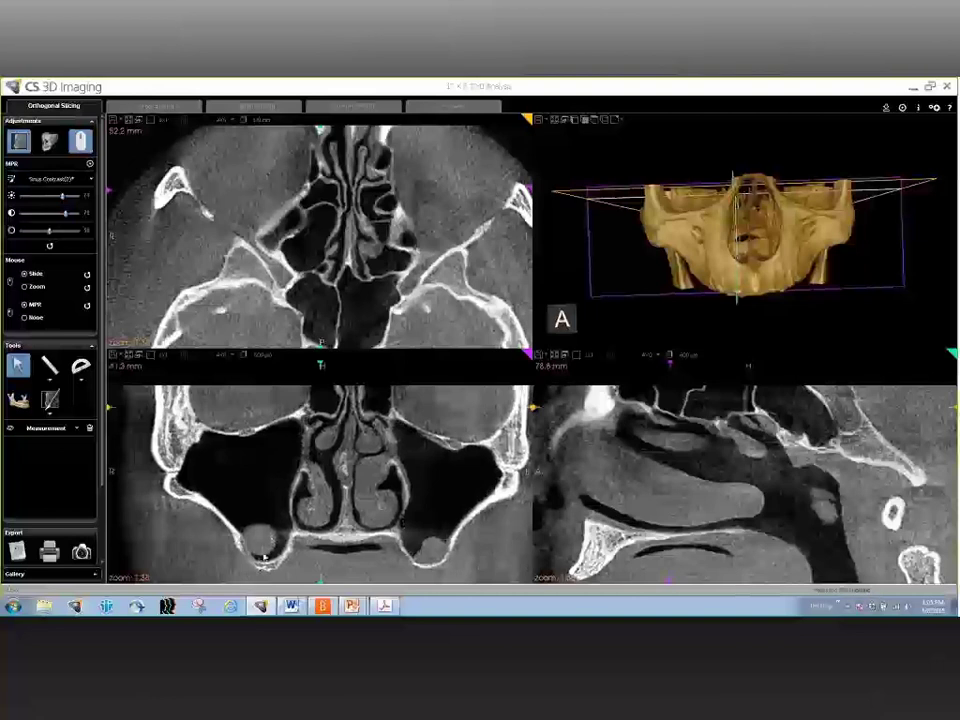
scroll(262, 555, down, 1)
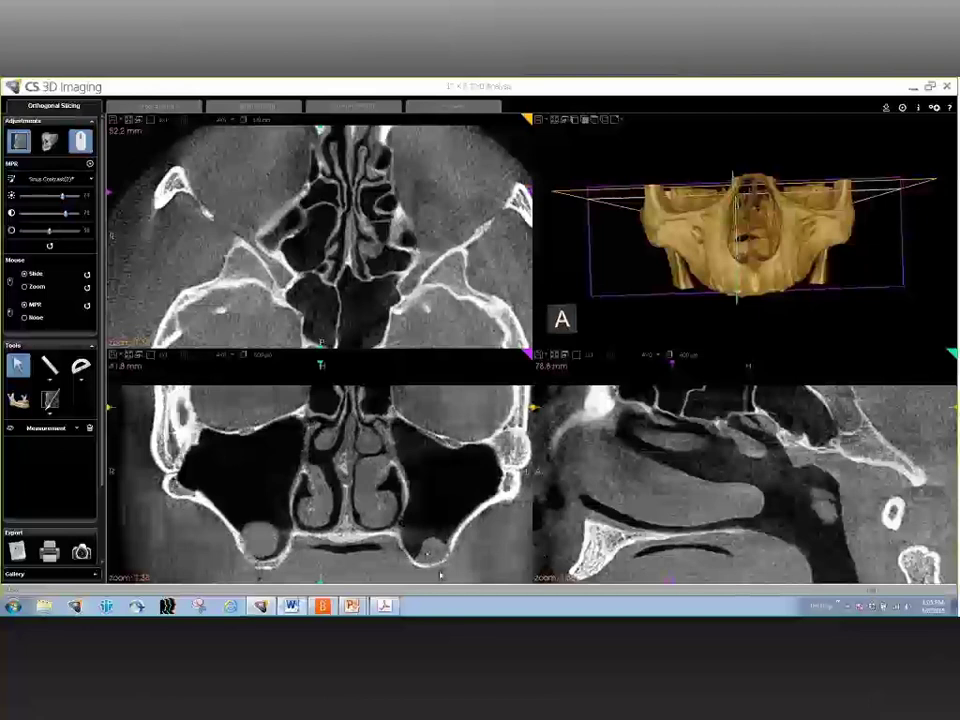
scroll(438, 574, down, 4)
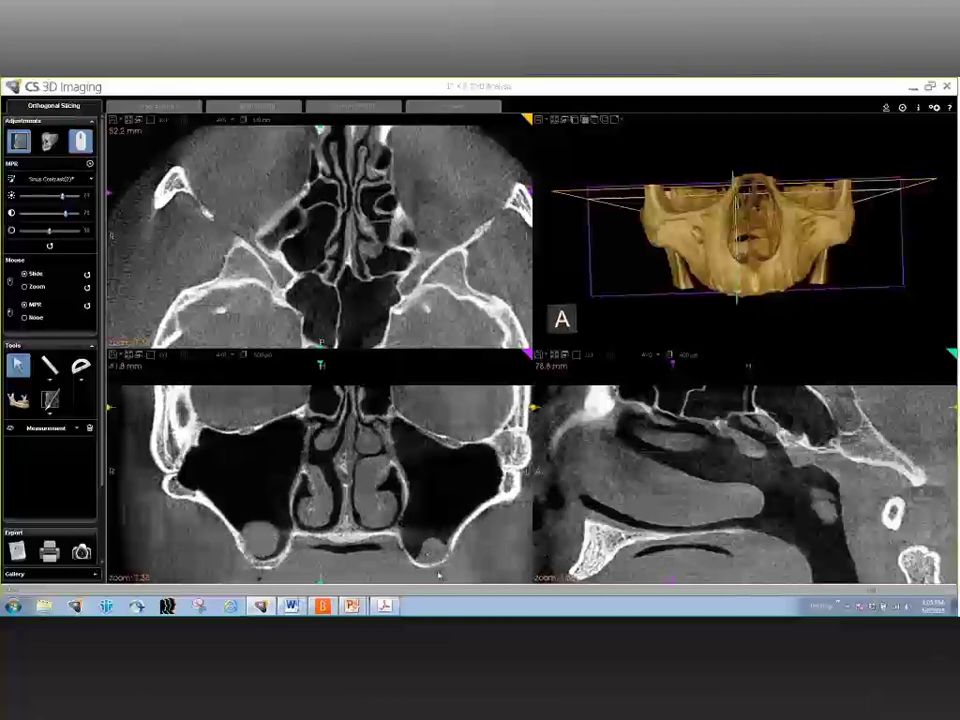
scroll(438, 574, down, 5)
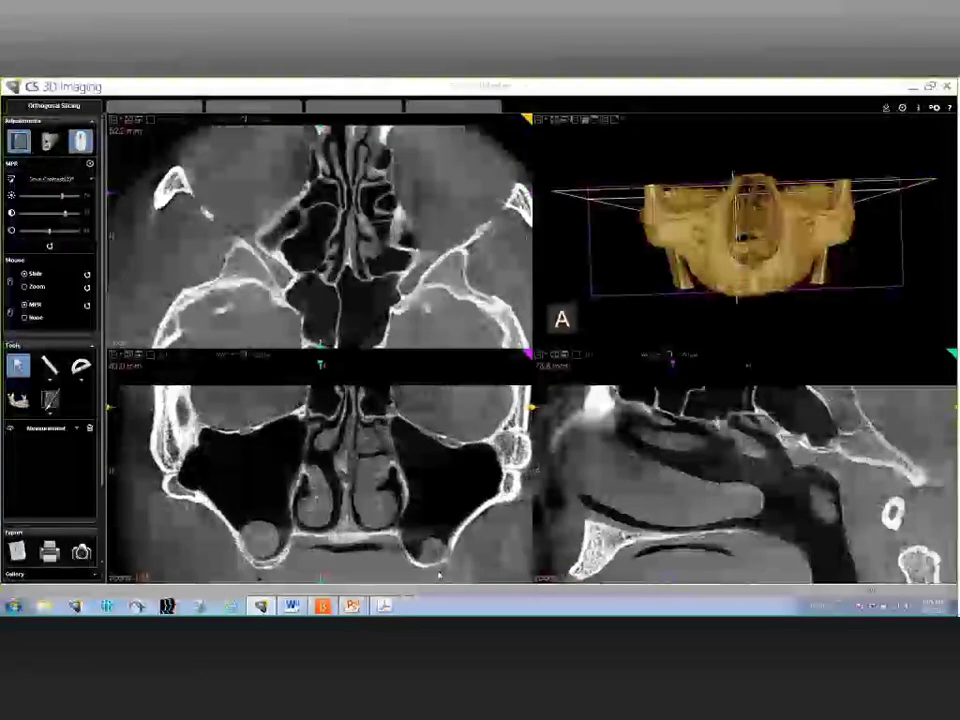
scroll(438, 574, down, 2)
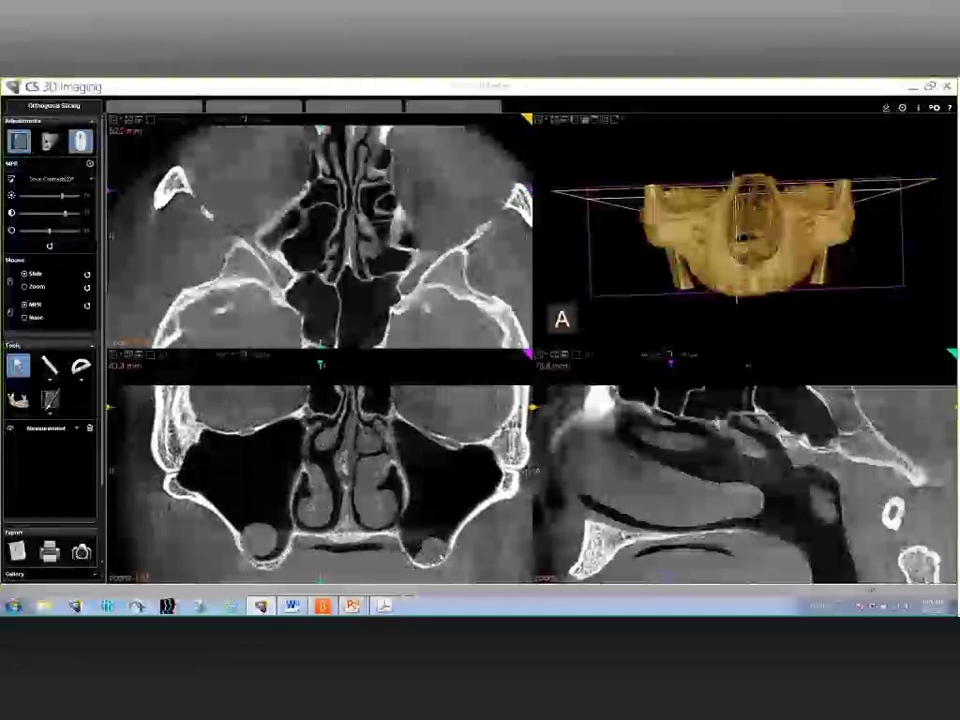
- Compare the slices under the Analysis image preset, and reapply the Sinus Contrast(2) preset
click(62, 179)
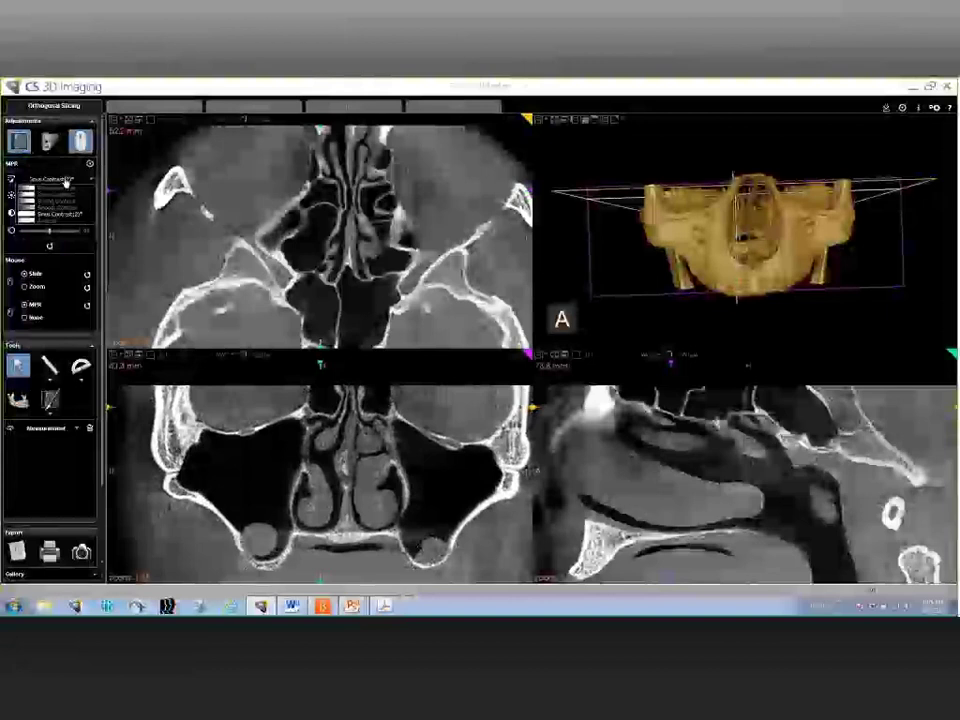
click(65, 220)
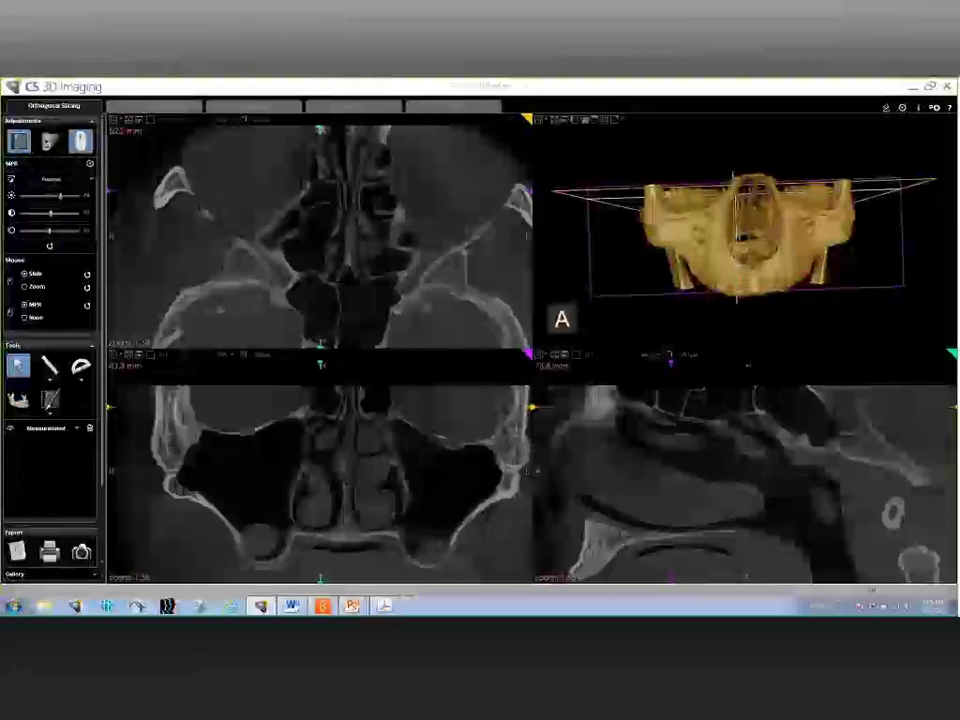
click(82, 179)
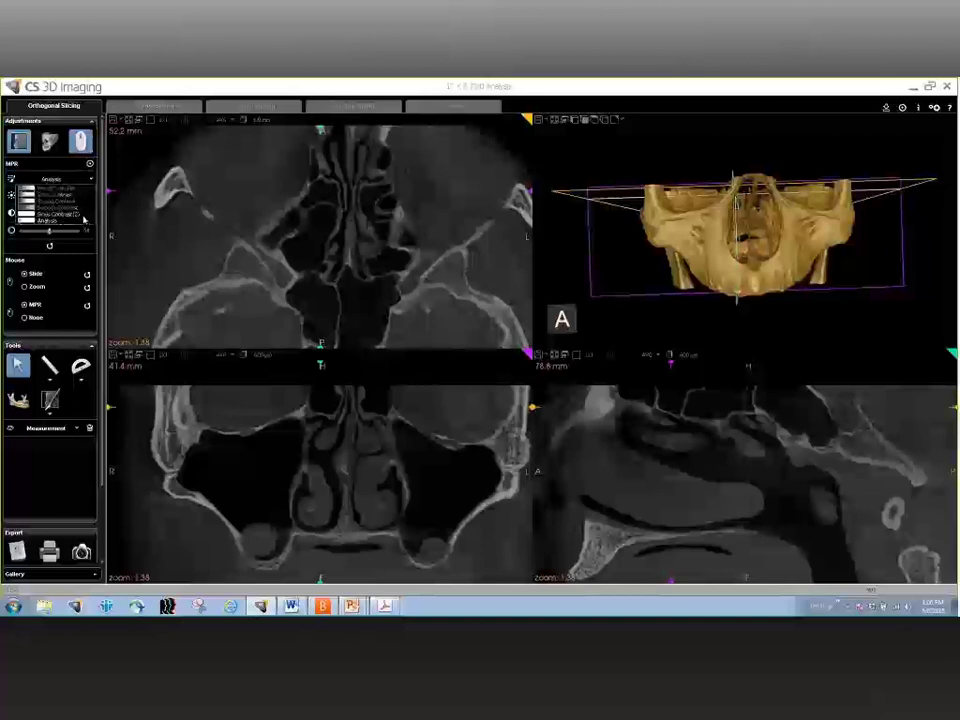
click(80, 214)
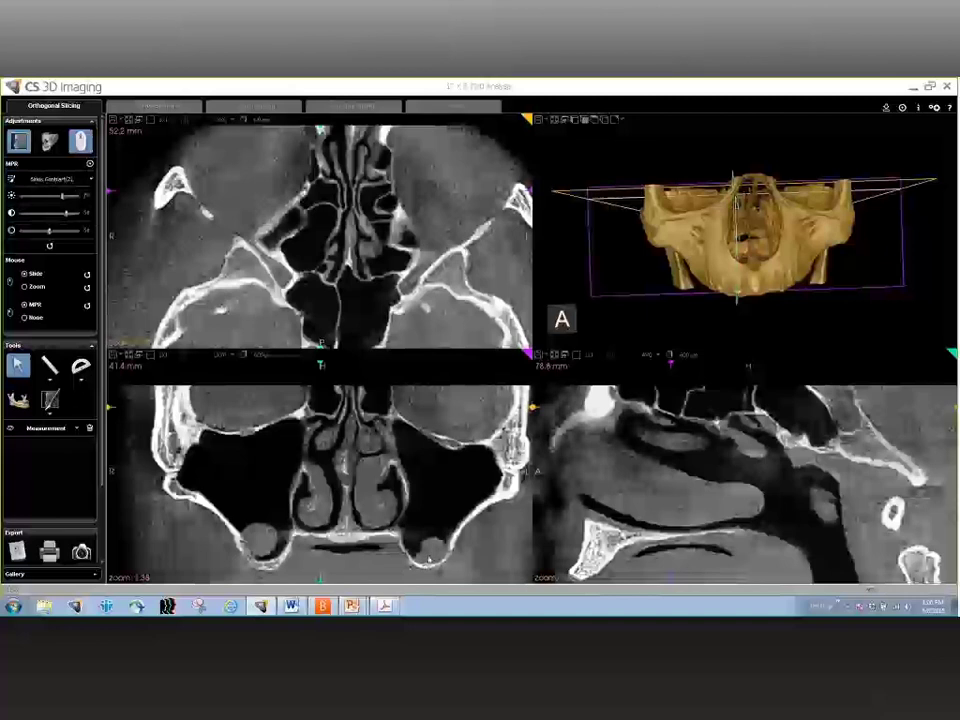
- Bring the coronal view to the 41.0 mm slice and raise the brightness of the slice images slightly
scroll(430, 558, down, 2)
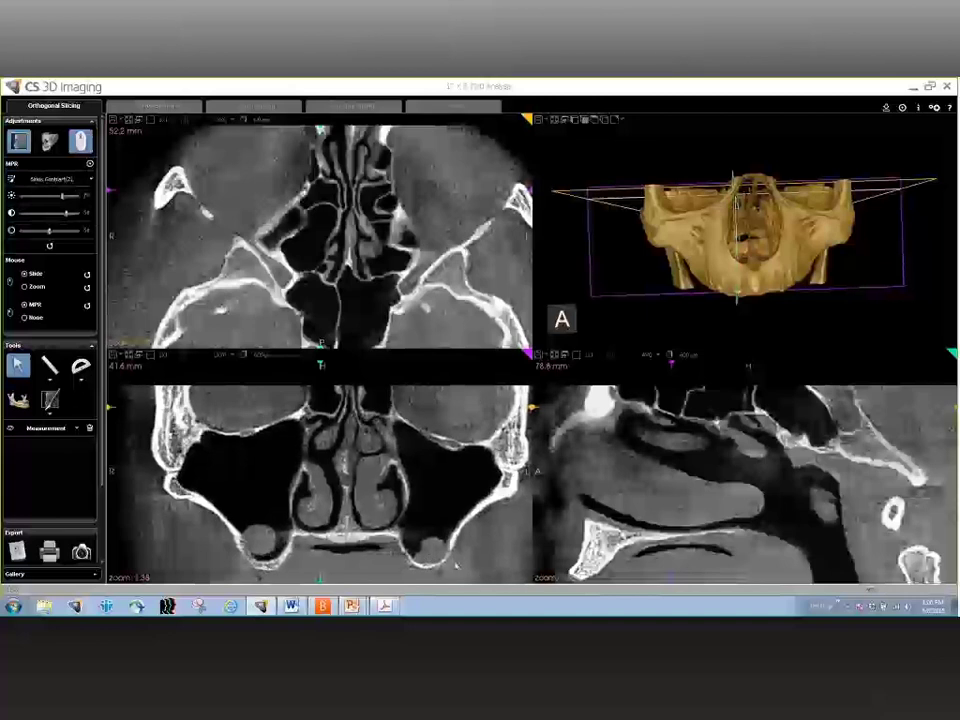
scroll(456, 563, down, 1)
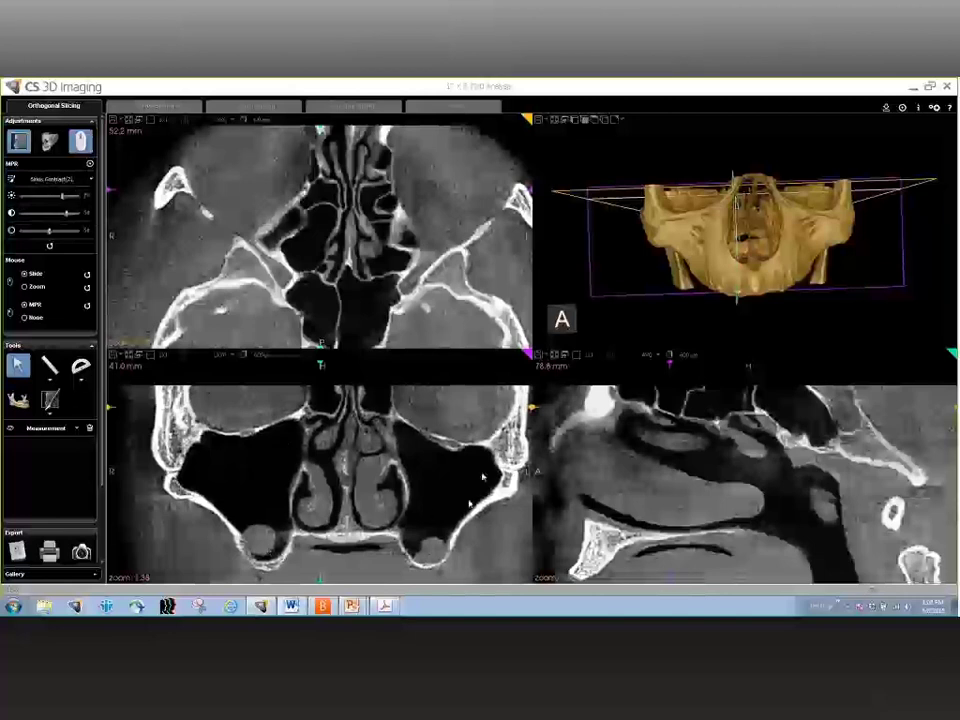
drag(441, 462, 436, 485)
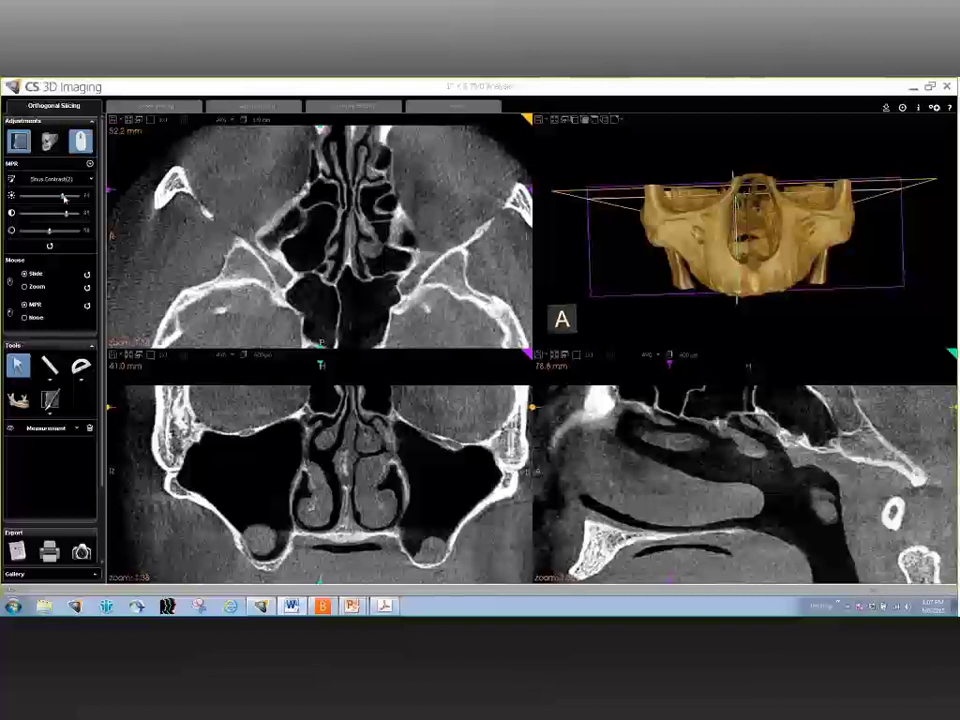
drag(64, 197, 63, 197)
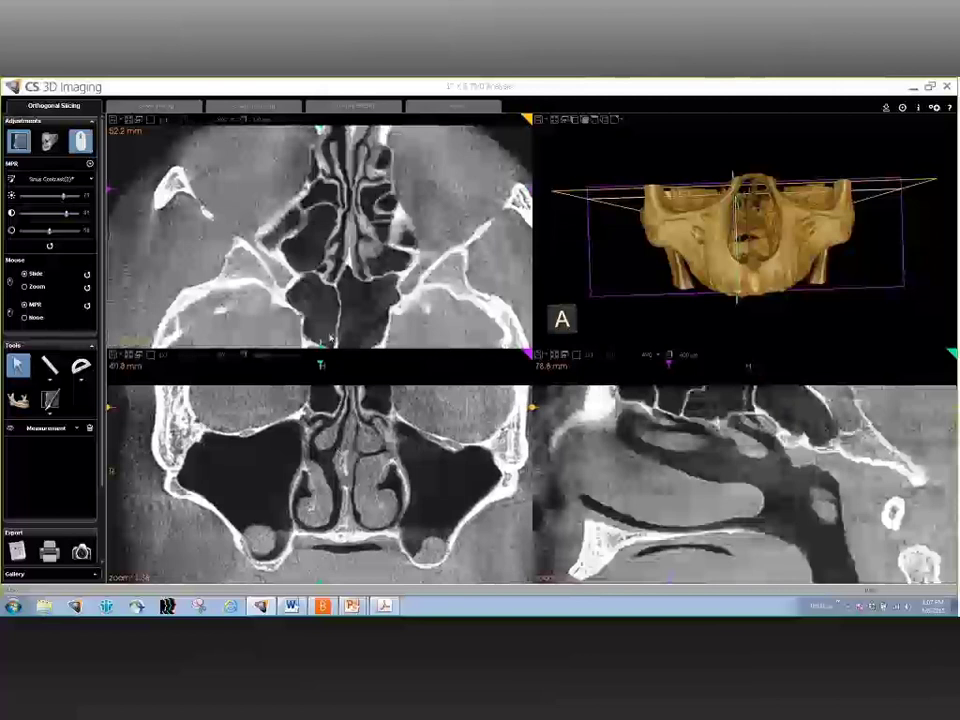
- Move the axial view to the 53.0 mm slice, and turn the 3D skull volume slightly sideways and enlarge it
scroll(330, 338, up, 2)
scroll(330, 338, up, 2)
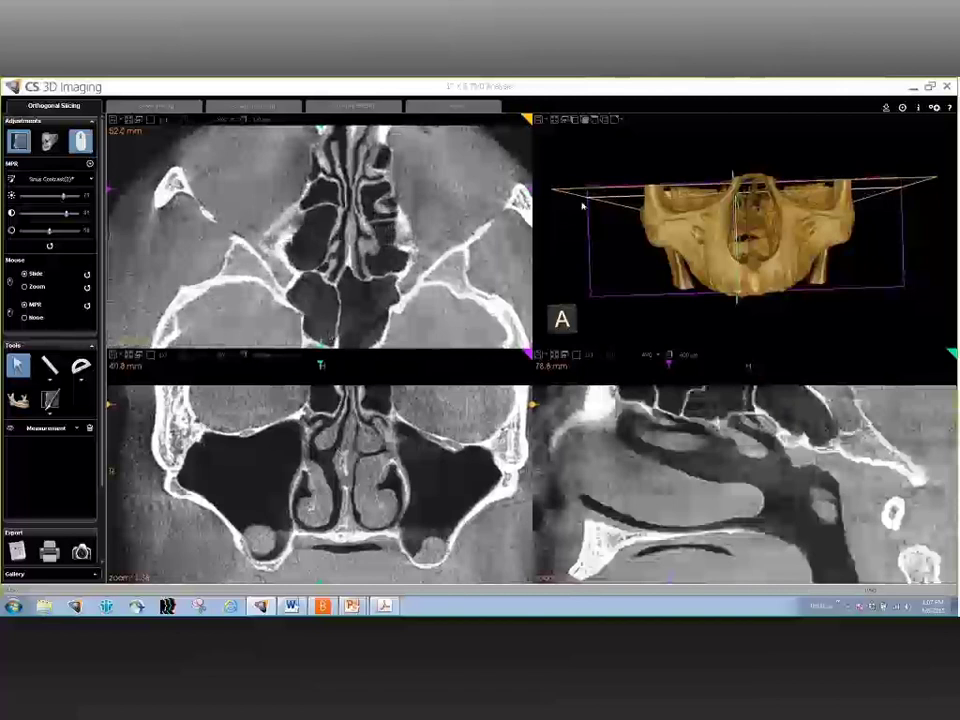
drag(732, 266, 710, 270)
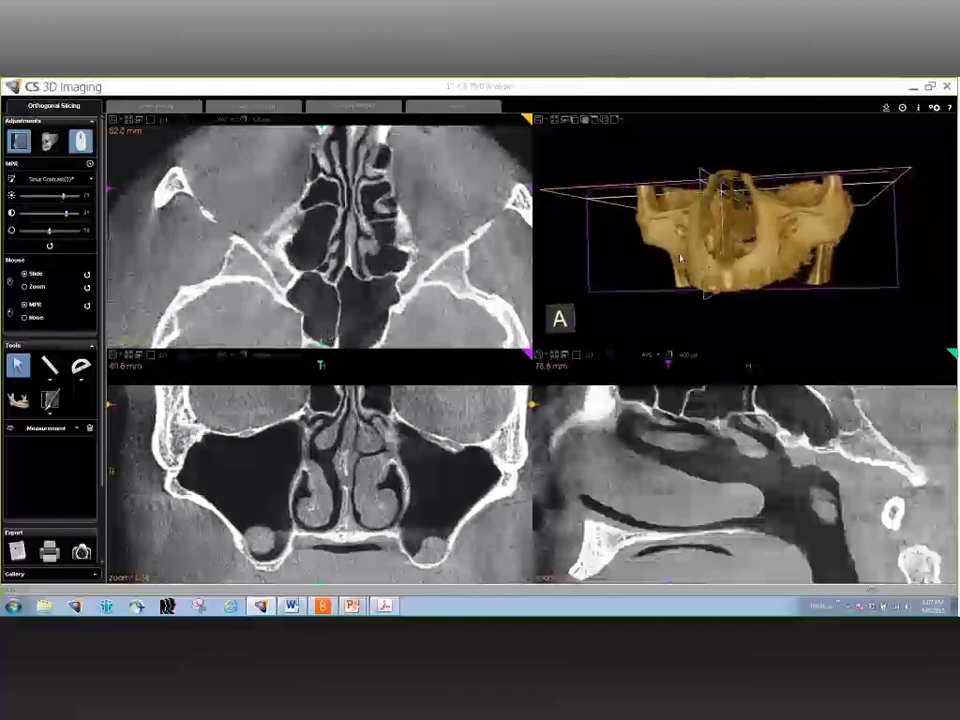
scroll(679, 258, up, 3)
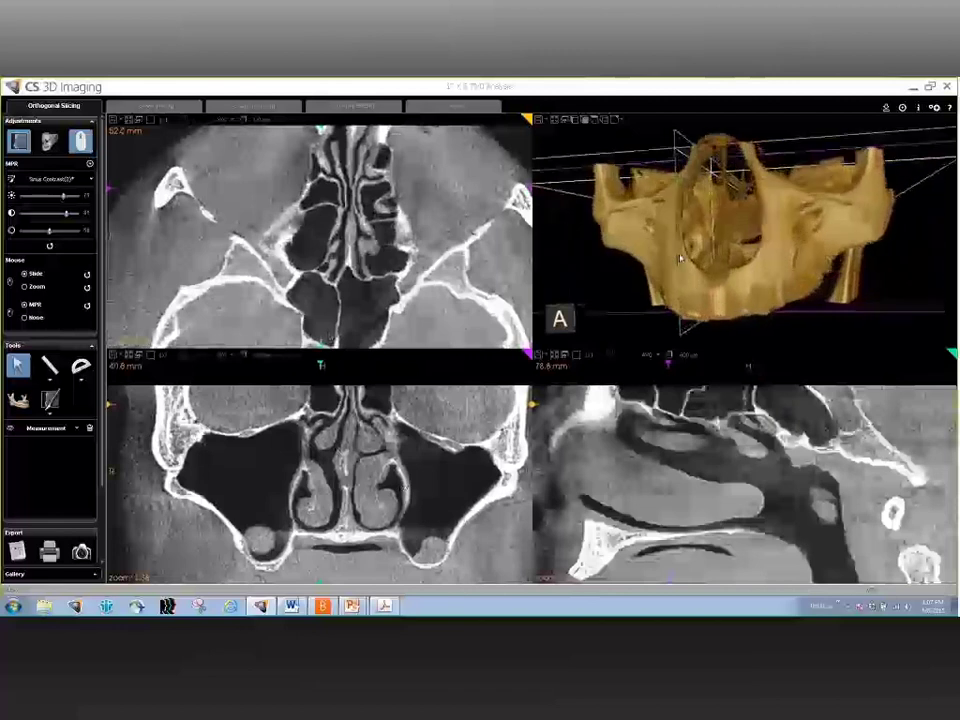
scroll(679, 258, down, 2)
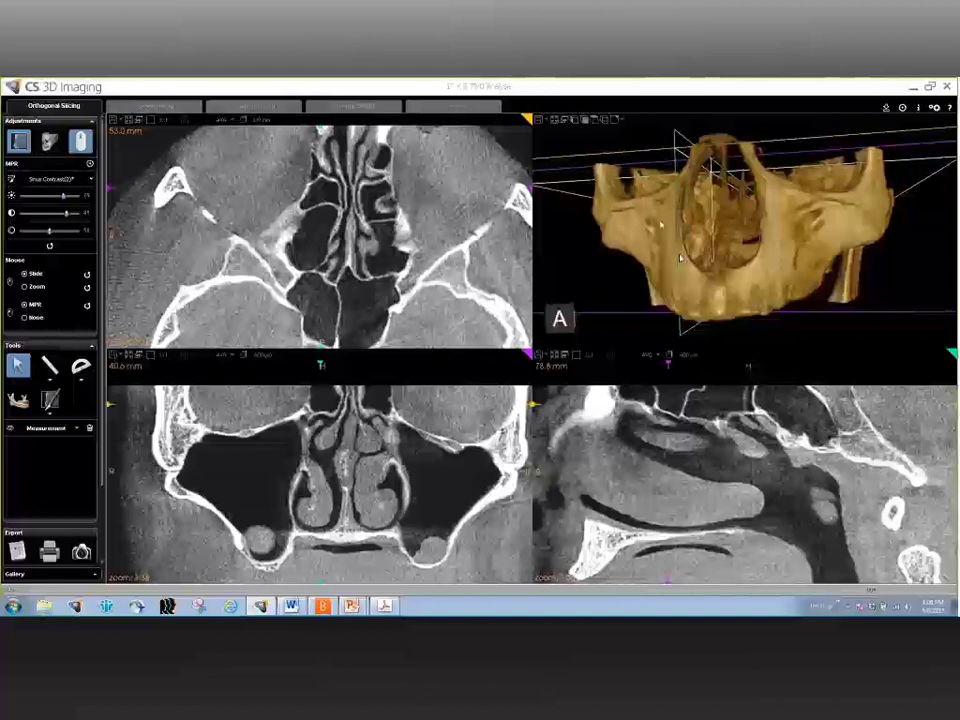
- Switch to Curved Slicing and apply the Analysis image preset to the slices
click(155, 105)
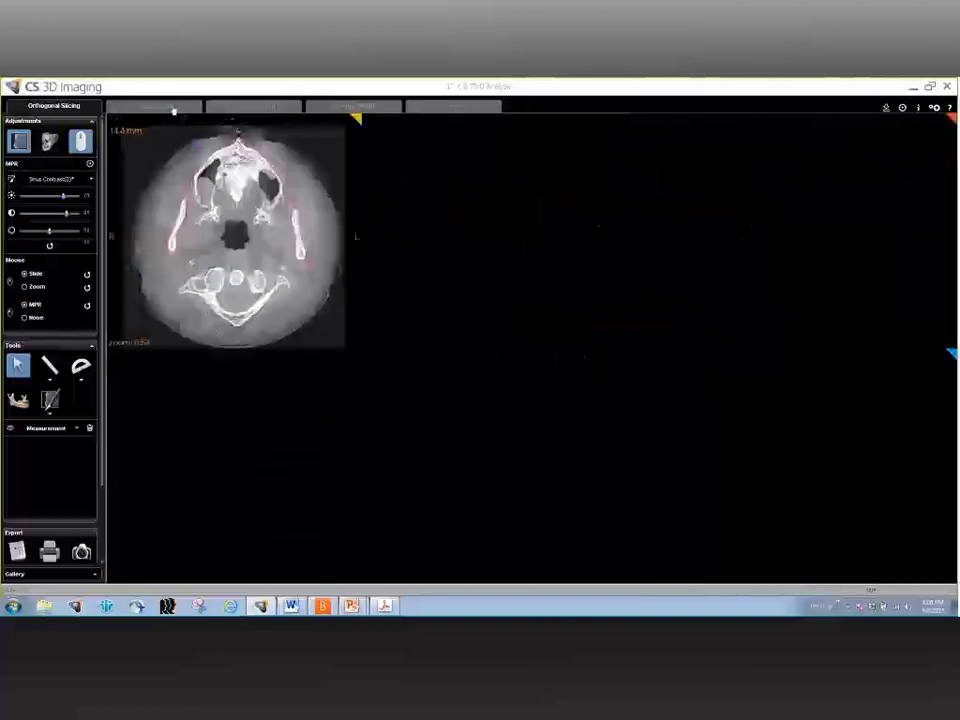
click(70, 210)
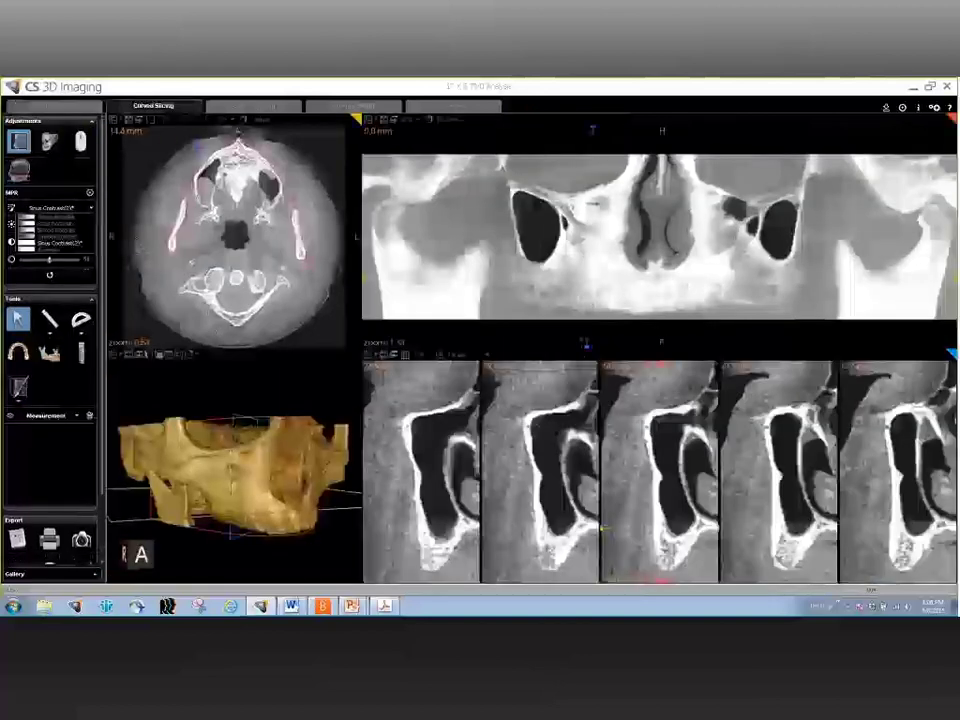
click(50, 161)
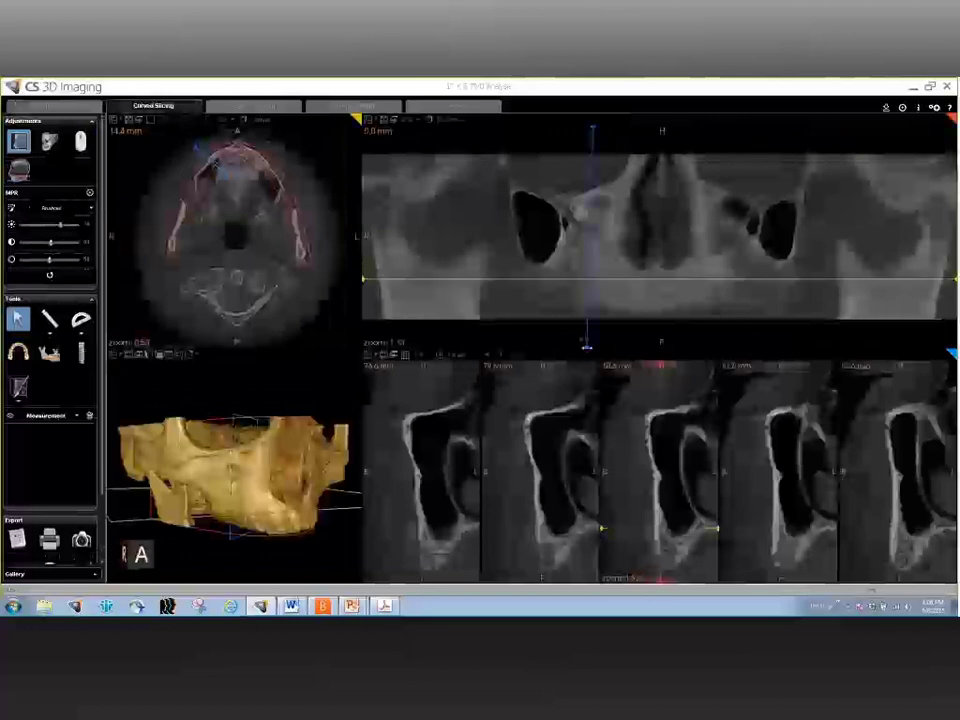
- Maximize the cross-sectional slices centred at 57.6 mm through the patient's right maxillary sinus and lower their contrast slightly
drag(587, 344, 520, 340)
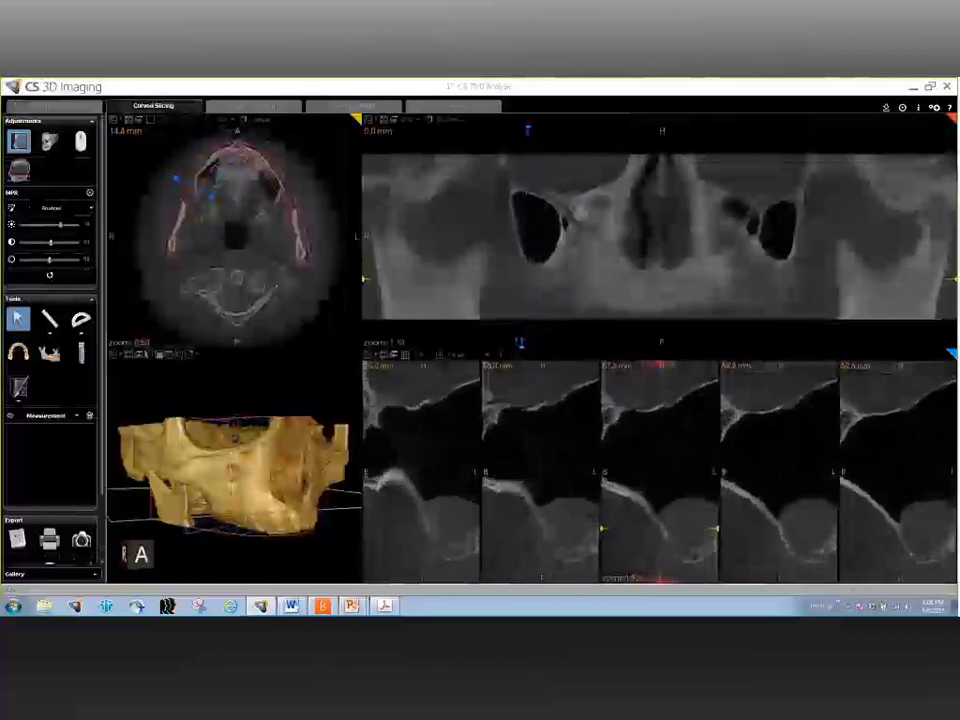
click(385, 361)
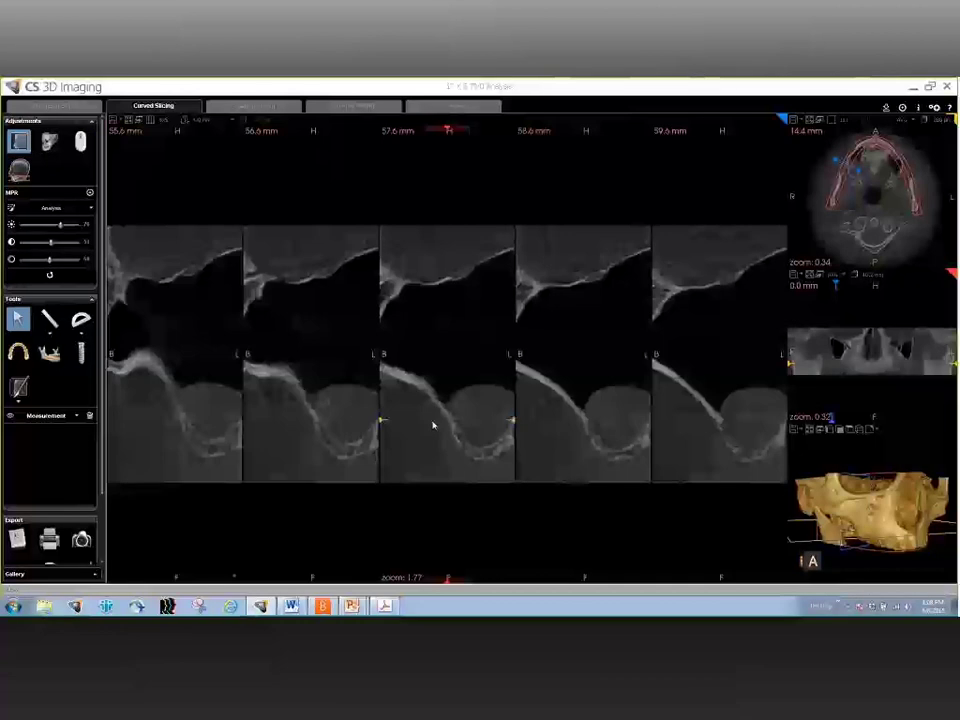
right_drag(446, 424, 448, 380)
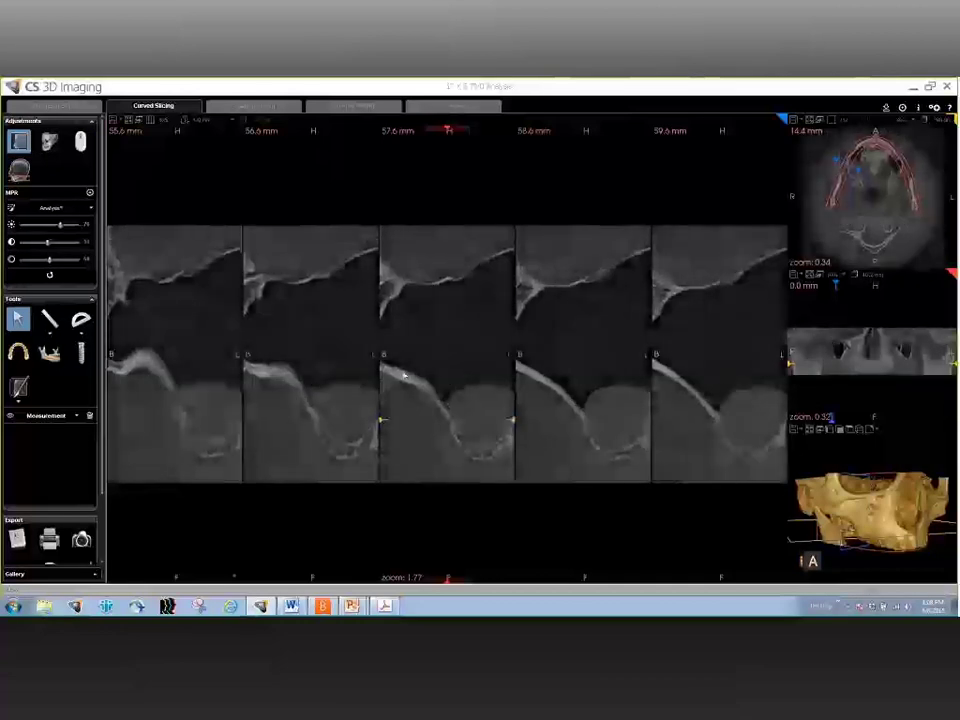
- Increase the sharpness of the slice images slightly and turn the 3D skull volume to a right anterior view
drag(49, 259, 63, 259)
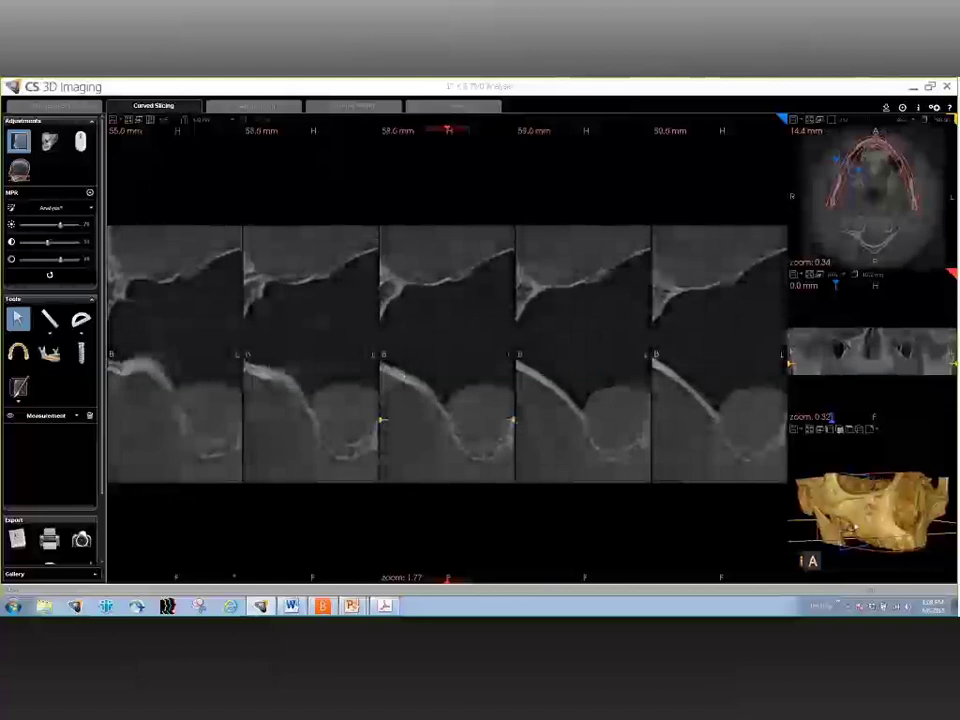
scroll(857, 524, up, 3)
scroll(857, 525, up, 2)
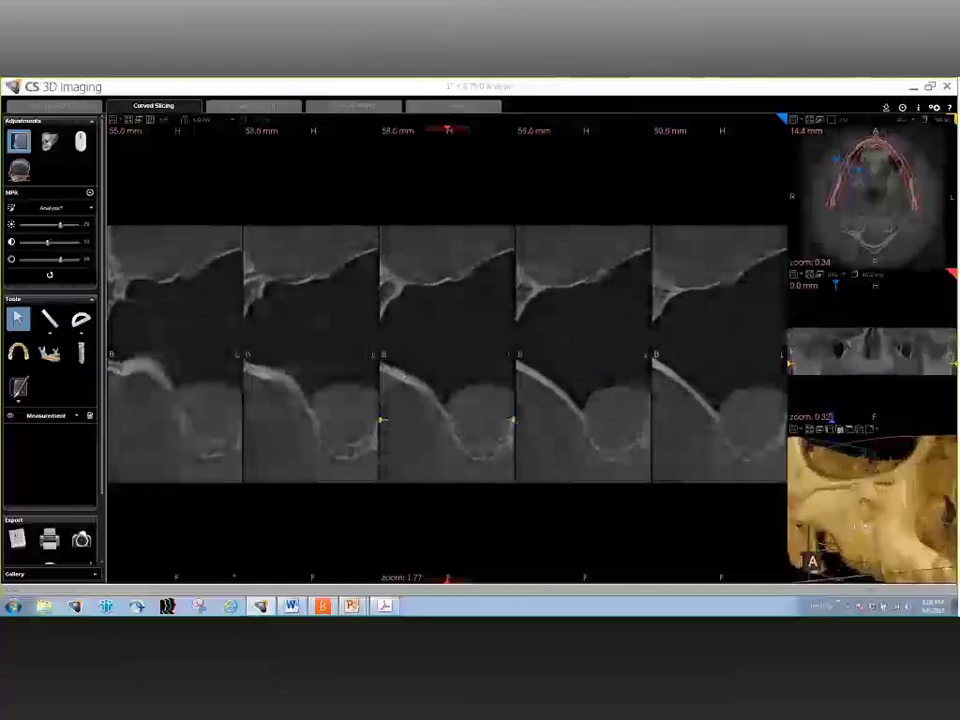
drag(858, 526, 874, 494)
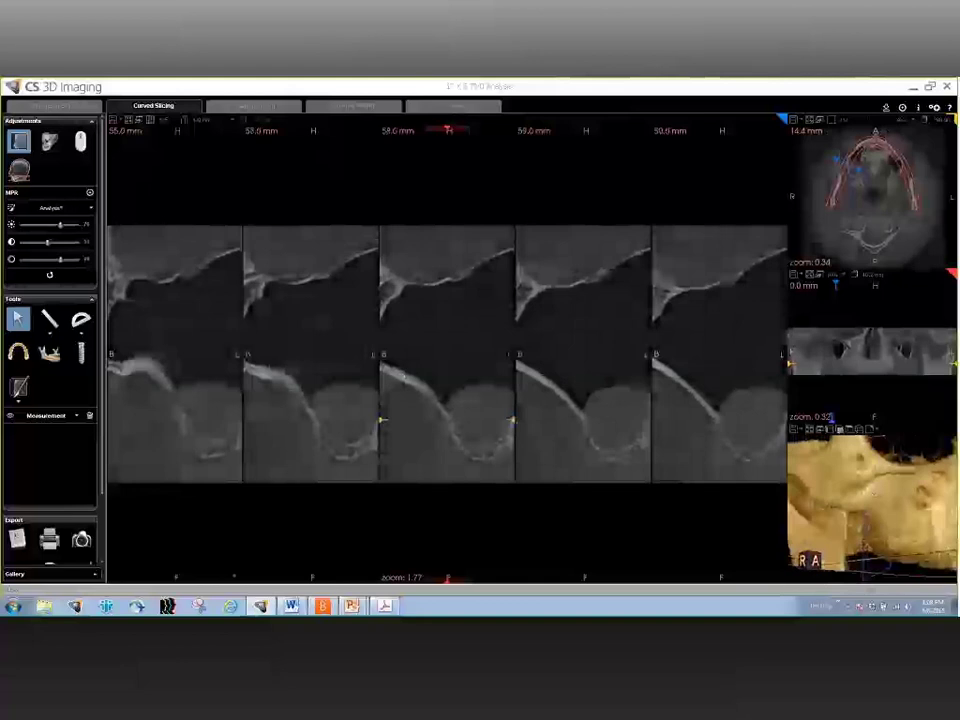
click(878, 431)
click(887, 468)
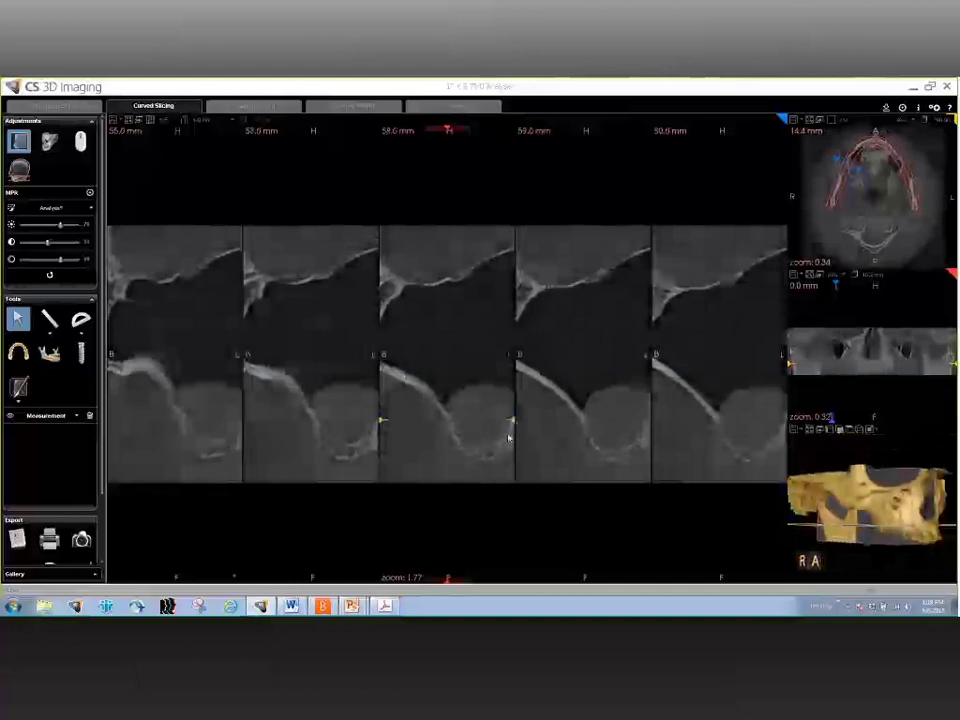
- Measure the bone height beneath the right maxillary sinus in the centre cross-section, and delete the measurement
key(d)
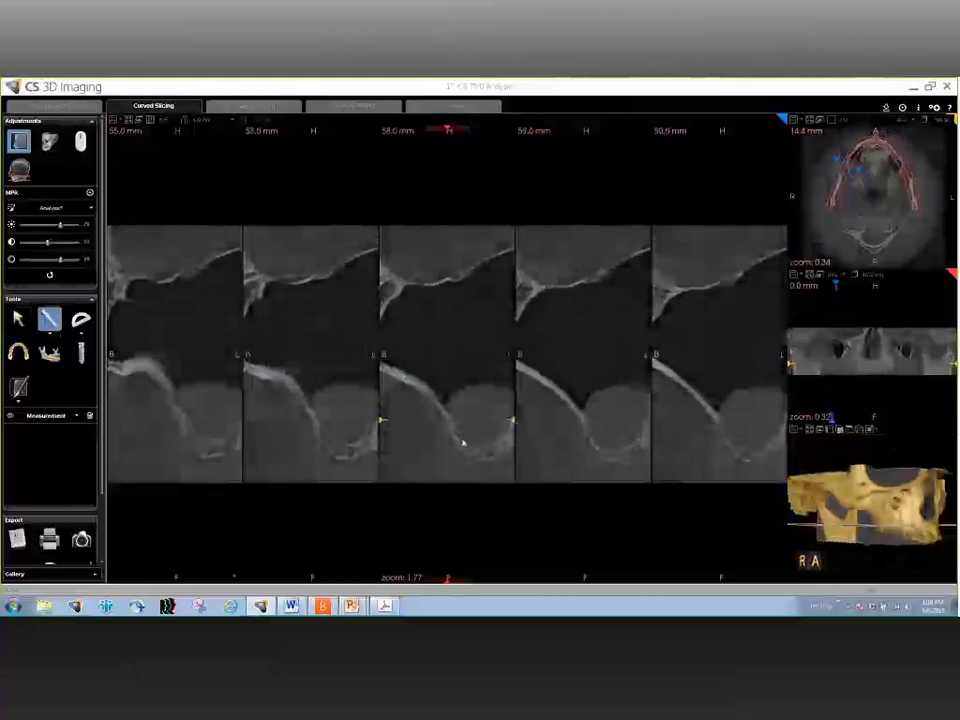
click(478, 450)
click(479, 458)
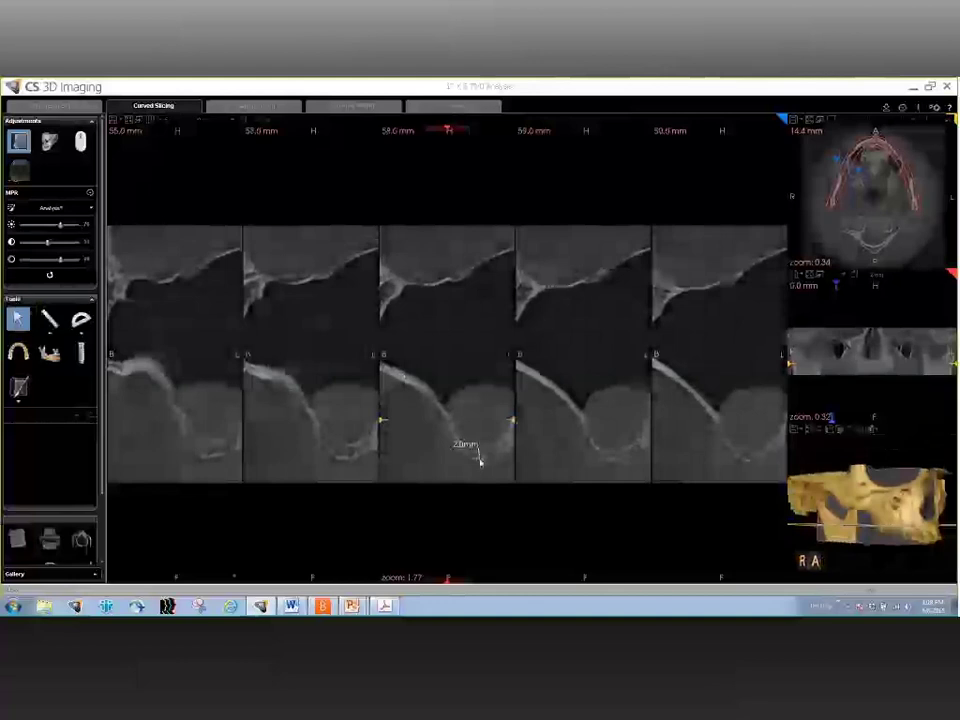
click(478, 456)
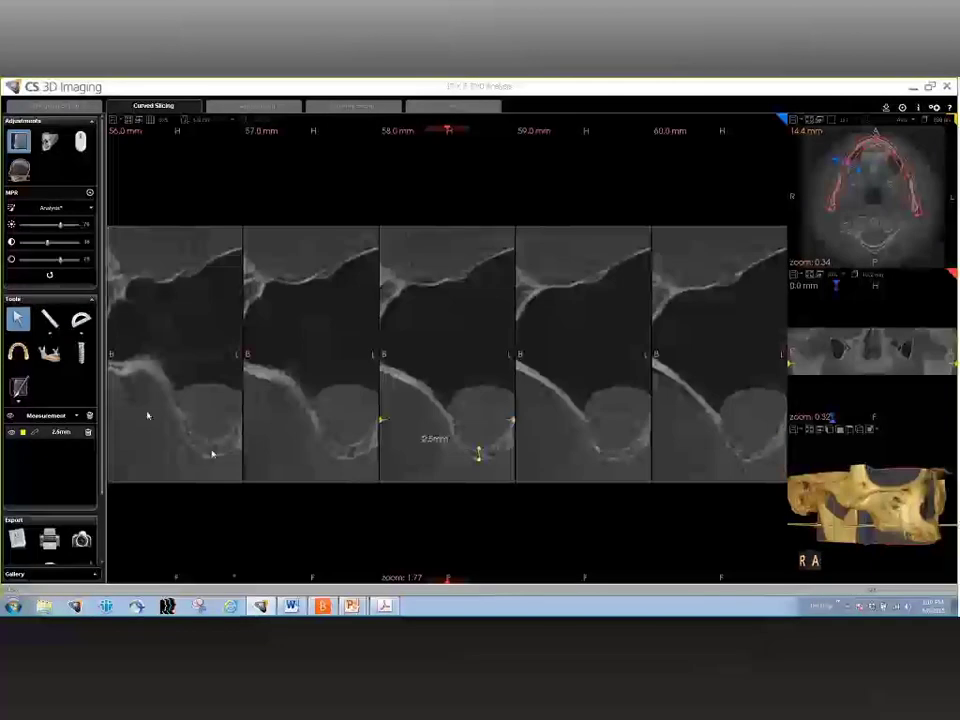
click(90, 416)
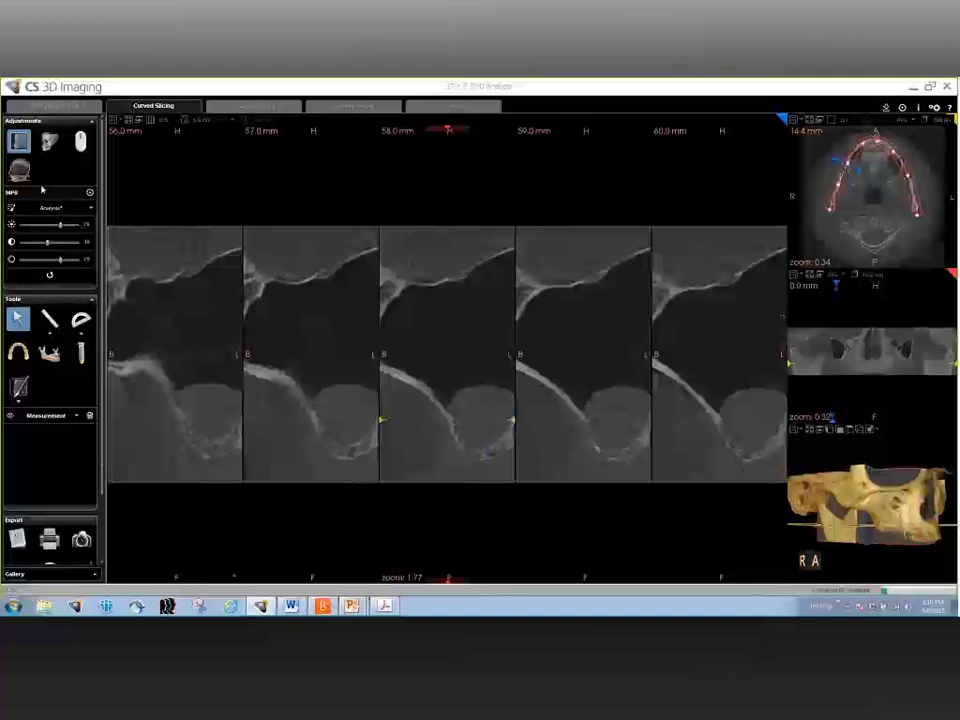
- Show the mouse settings and move the cross-sectional slices forward to 79.2 mm along the arch, enlarging them
click(80, 141)
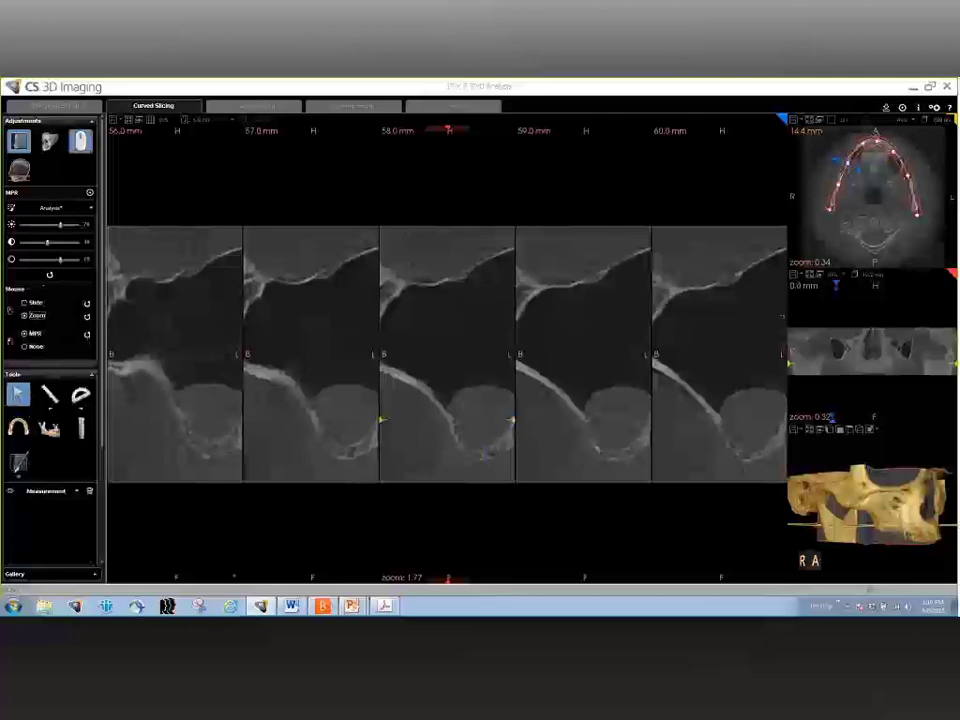
drag(840, 335, 864, 418)
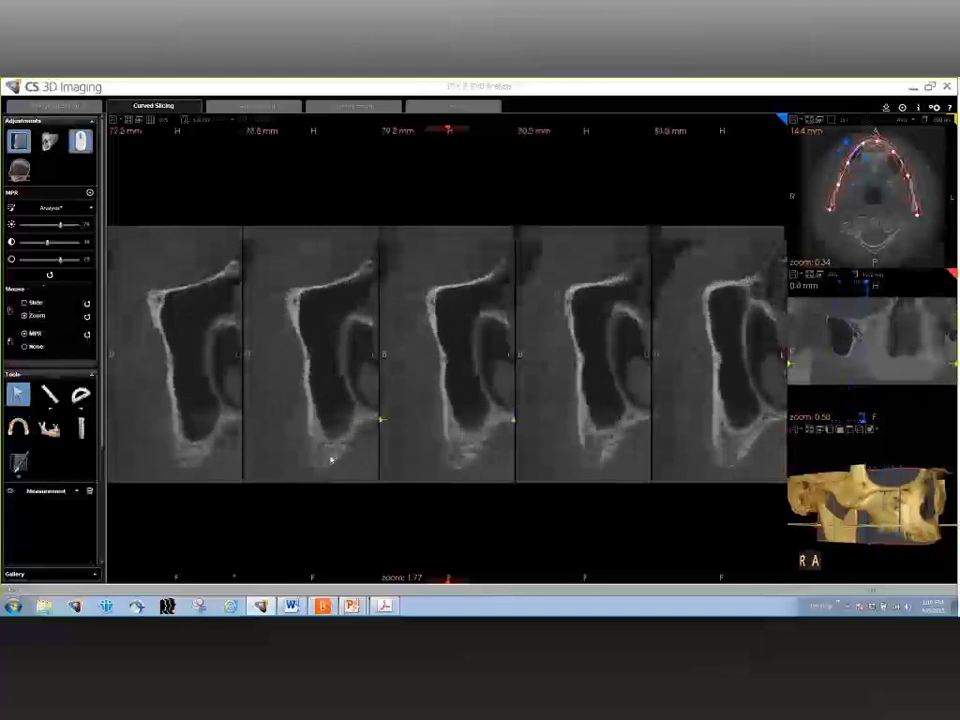
scroll(332, 456, up, 3)
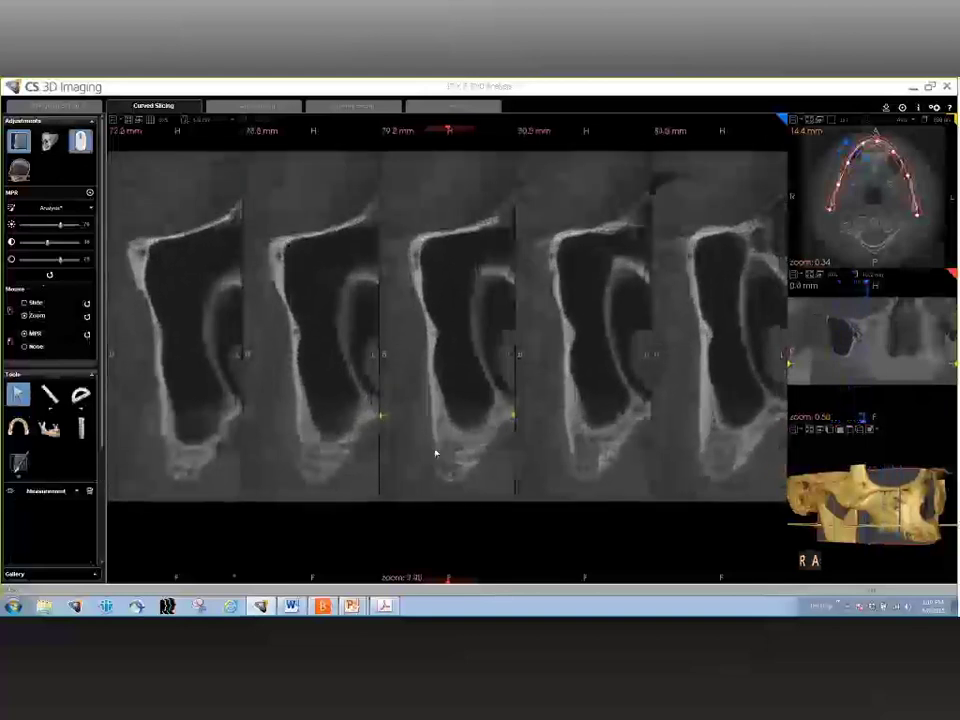
- Measure the height and width of the alveolar ridge in the 79.2 mm cross-section, and remove both measurements
click(49, 395)
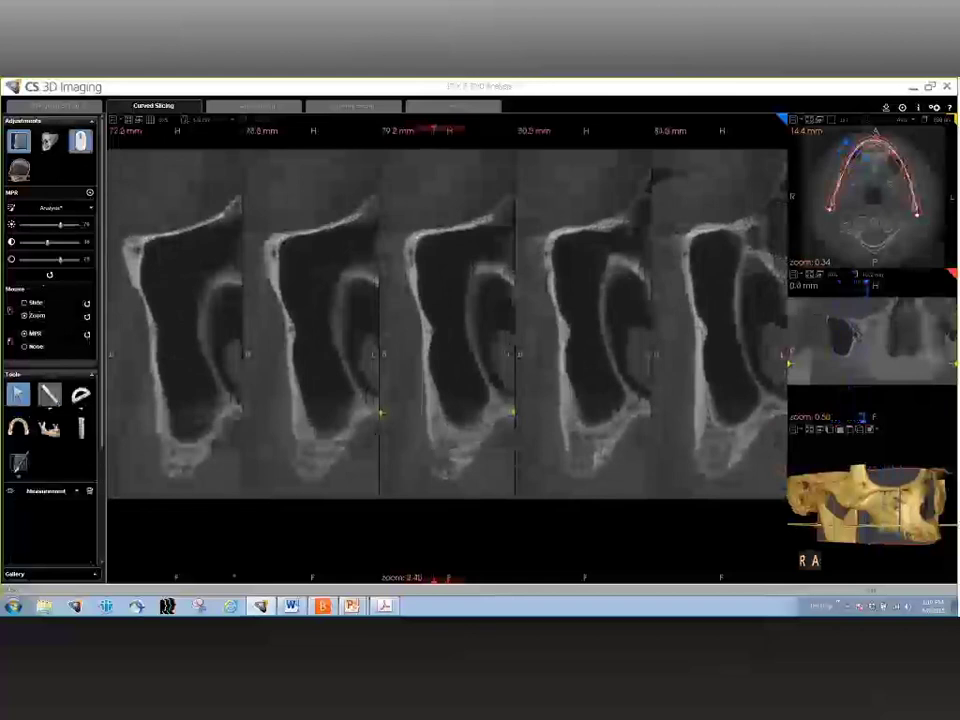
mouse_move(453, 430)
mouse_down()
mouse_move(450, 480)
mouse_move(478, 453)
mouse_up()
key(l)
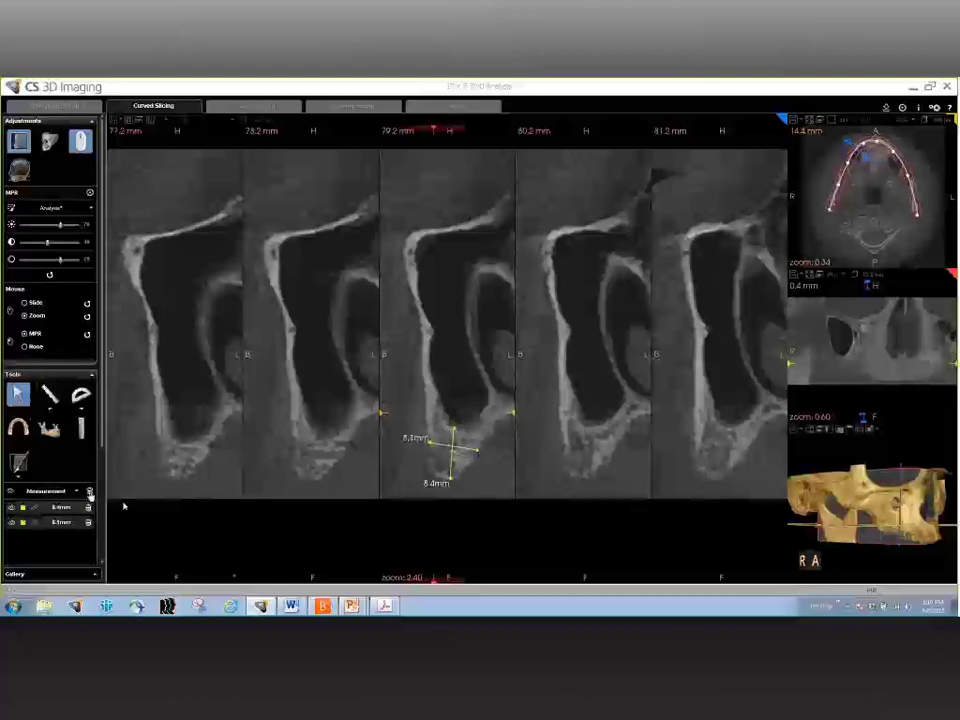
click(89, 492)
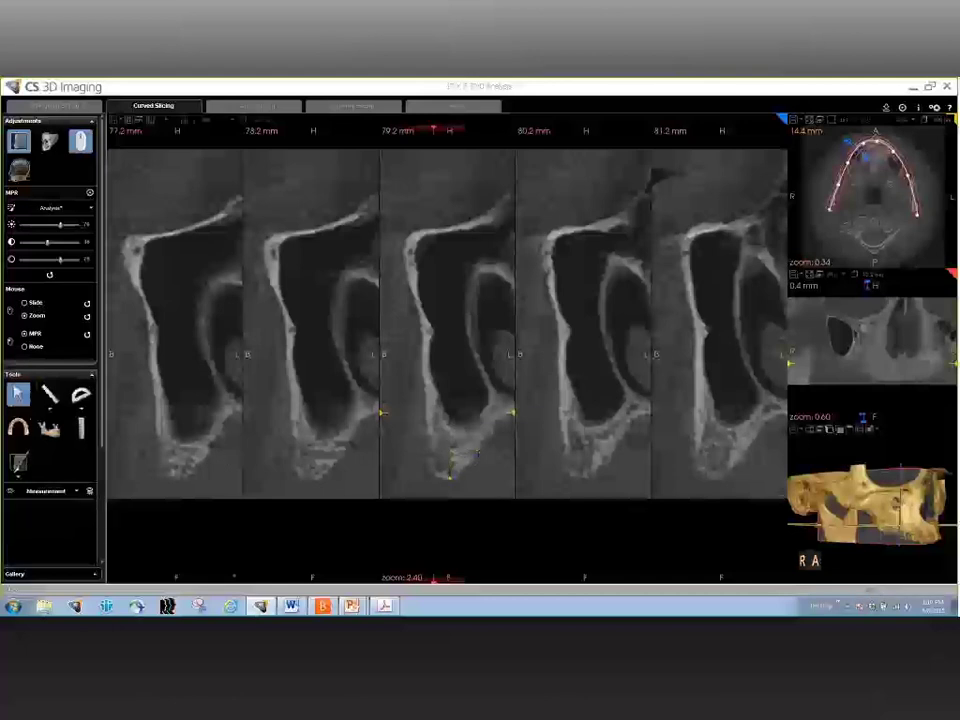
- Bring the cross-sections to 83.0 mm, measure the ridge width and height there, and remove the measurements
scroll(447, 320, down, 2)
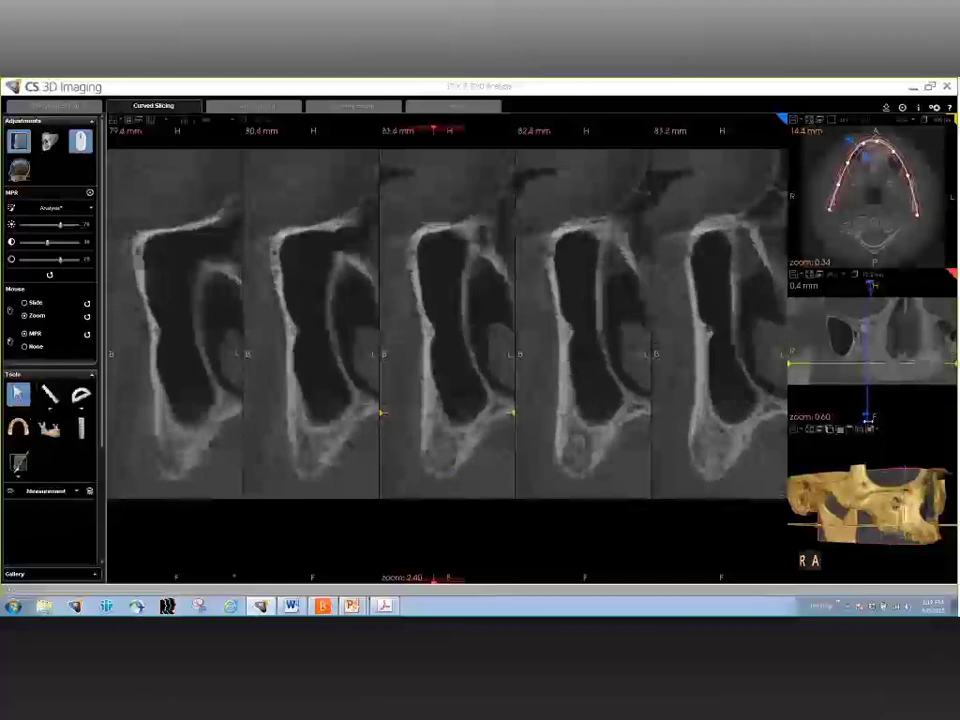
scroll(271, 461, down, 2)
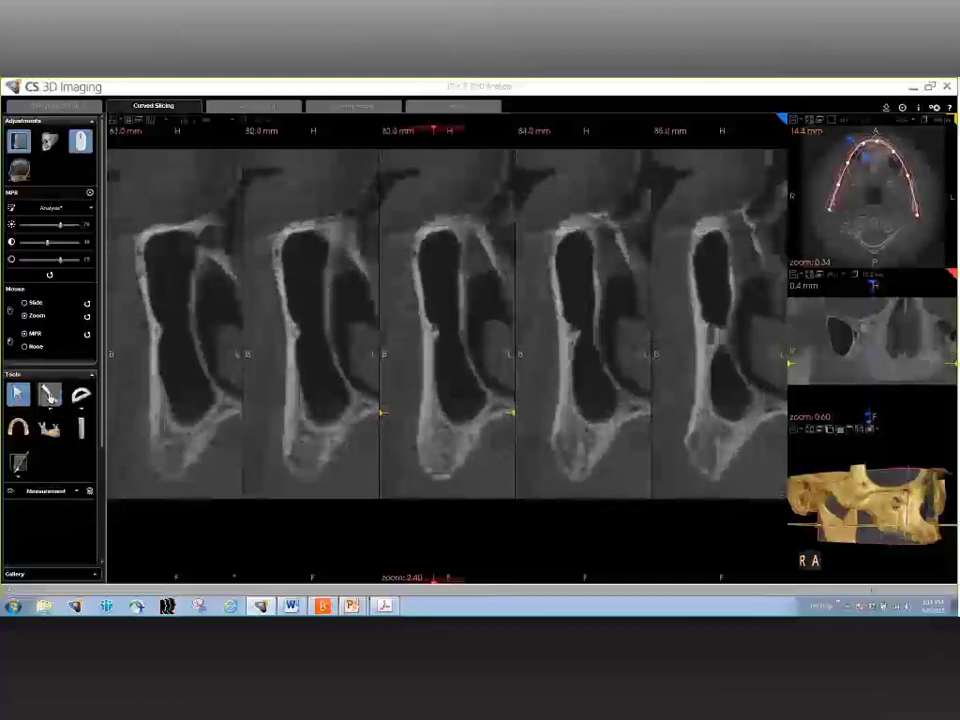
click(49, 395)
drag(418, 446, 474, 451)
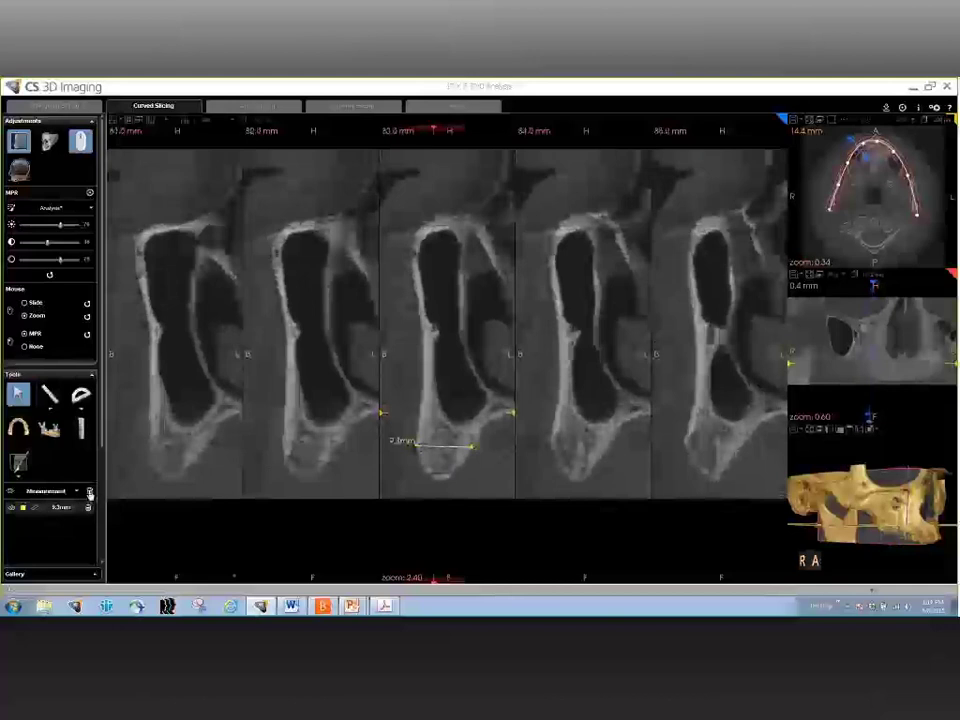
click(49, 395)
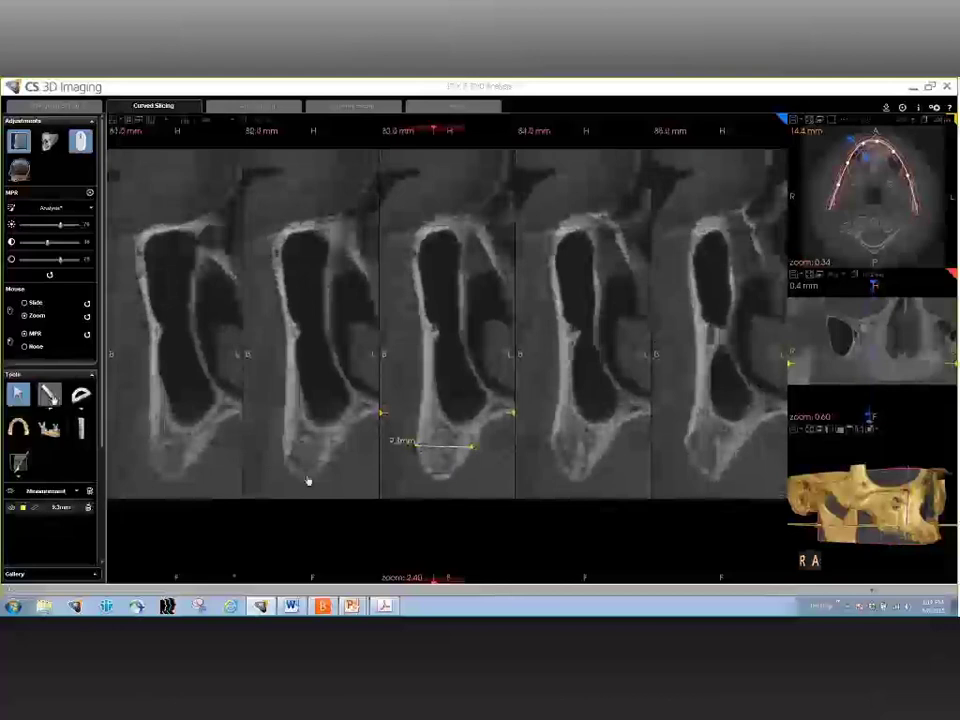
drag(437, 480, 447, 420)
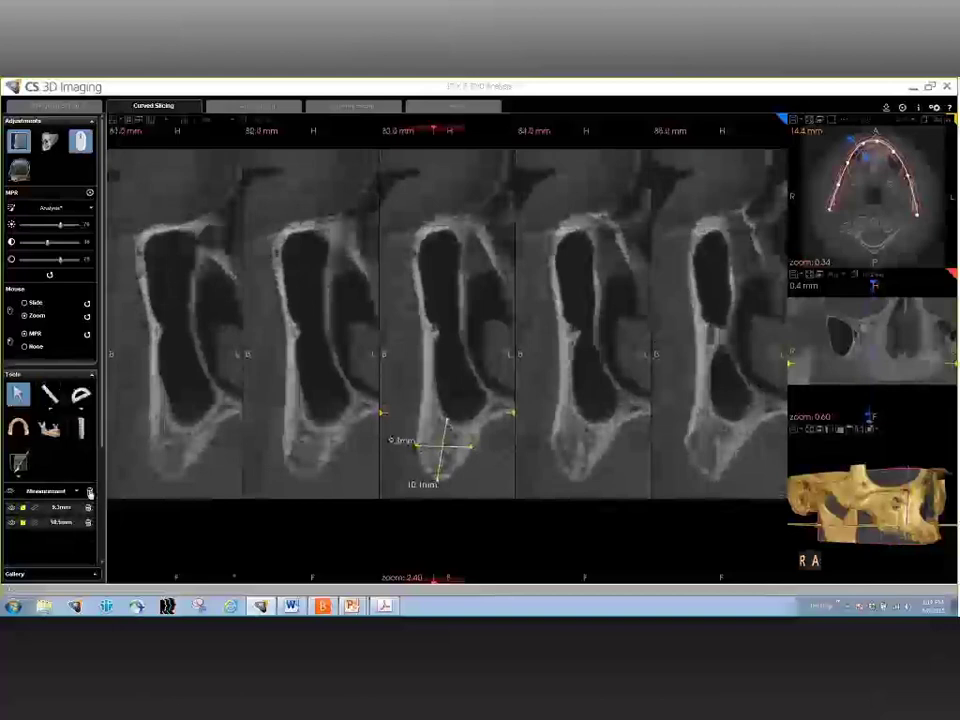
click(89, 492)
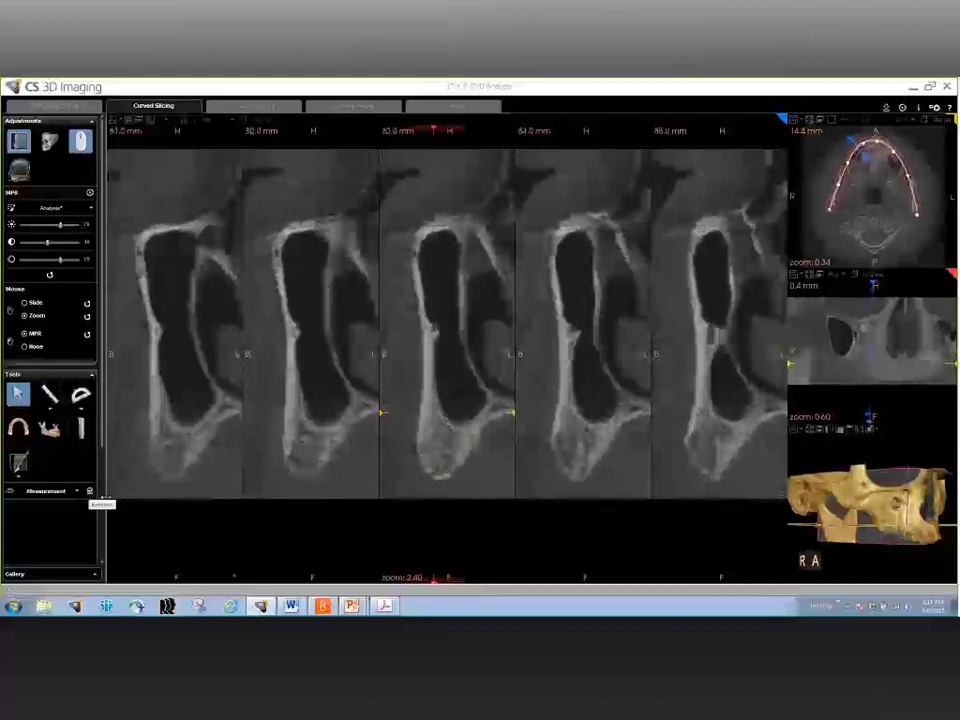
- Examine the cross-sections around 83.0 mm, move them to about 126 mm through the left sinus, and restore the multi-view layout
scroll(460, 494, up, 2)
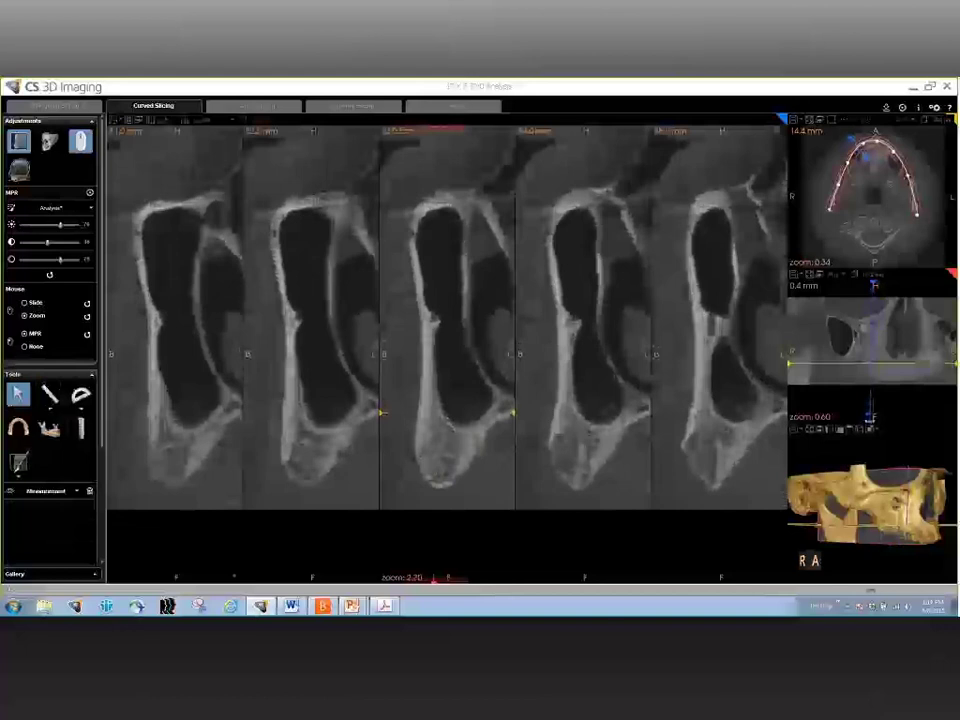
scroll(653, 298, down, 3)
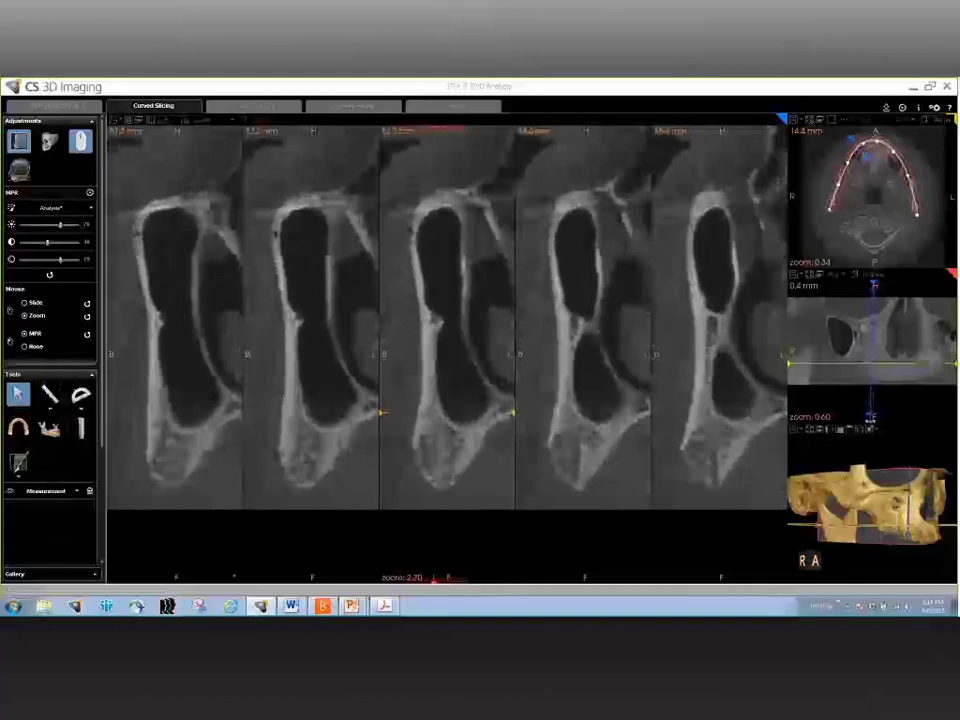
scroll(445, 315, down, 2)
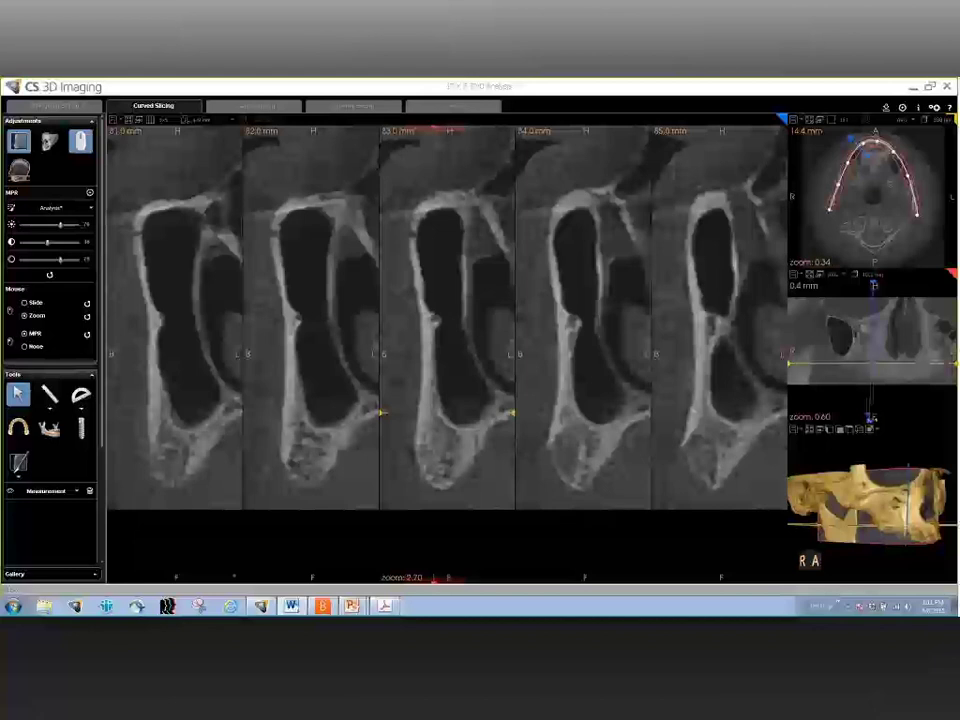
mouse_move(866, 418)
mouse_down()
mouse_move(845, 416)
mouse_move(945, 415)
mouse_up()
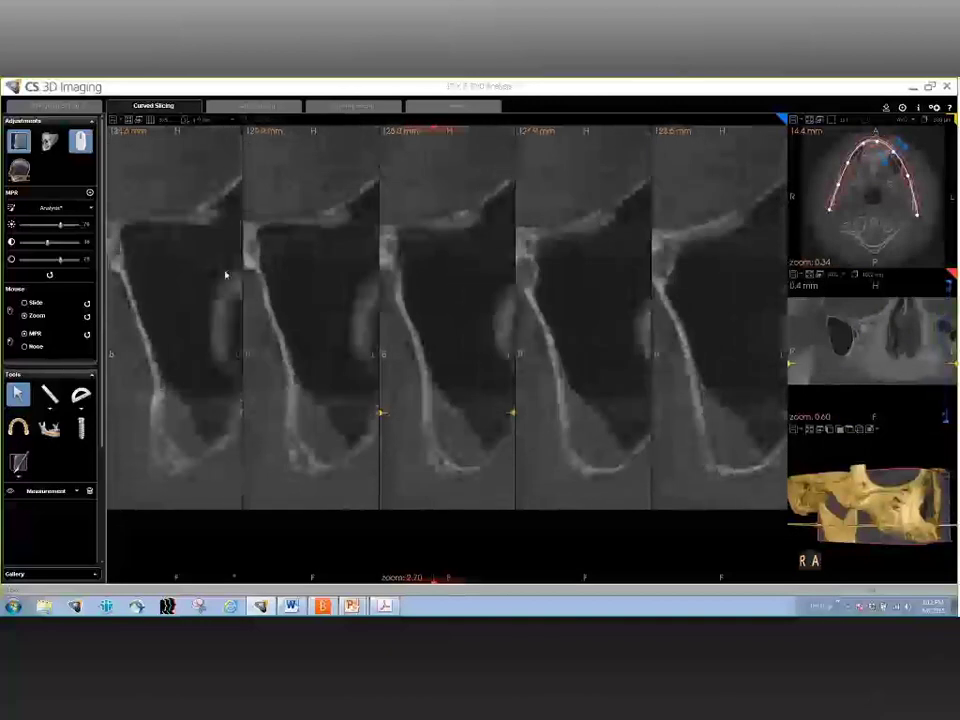
click(127, 120)
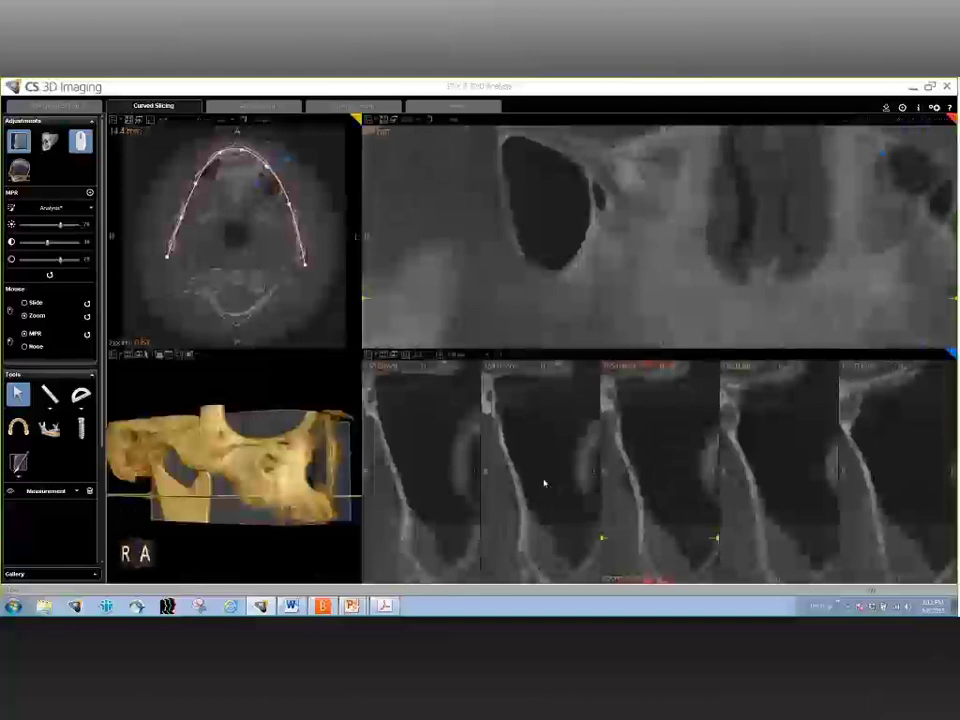
- Examine the cross-sections from the left sinus forward to the anterior ridge, and shrink the panoramic view to show both sinuses
scroll(544, 483, down, 2)
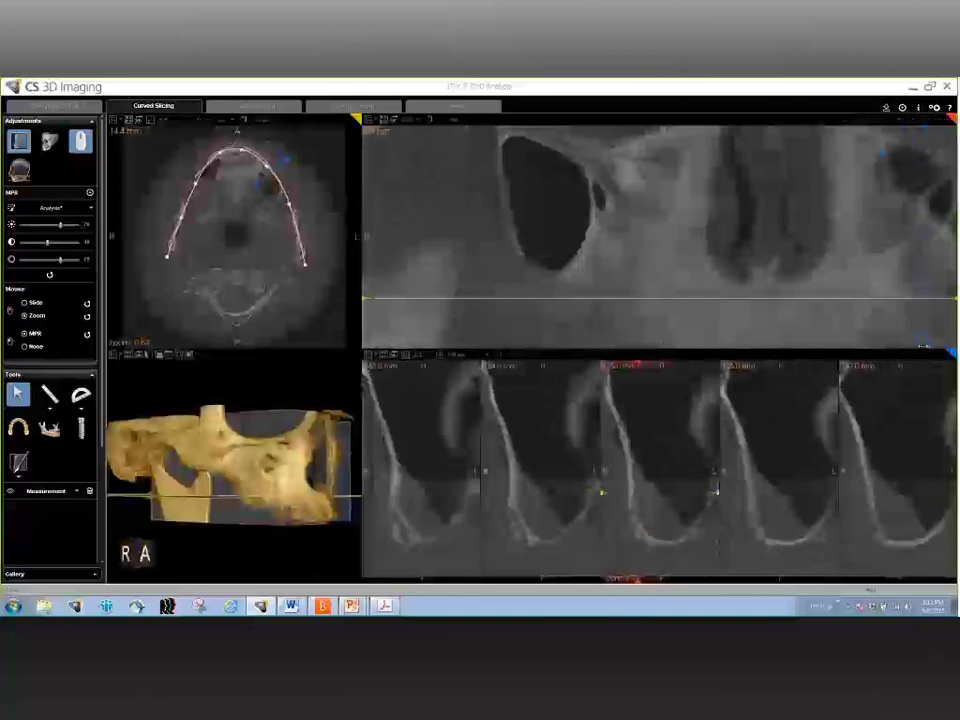
scroll(928, 341, down, 2)
scroll(890, 341, down, 4)
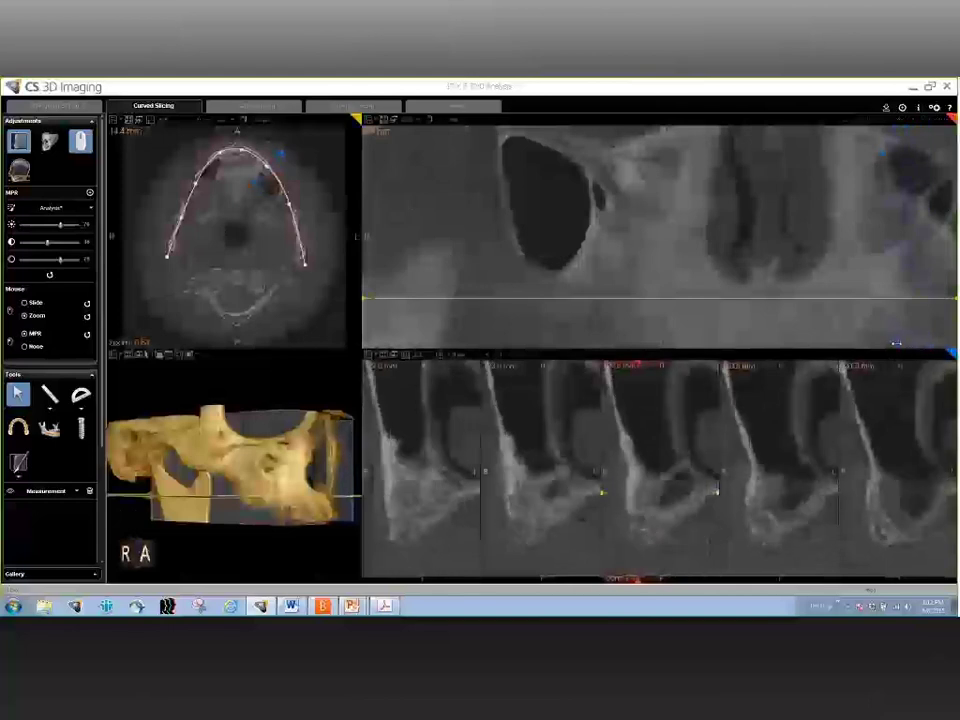
scroll(878, 338, down, 2)
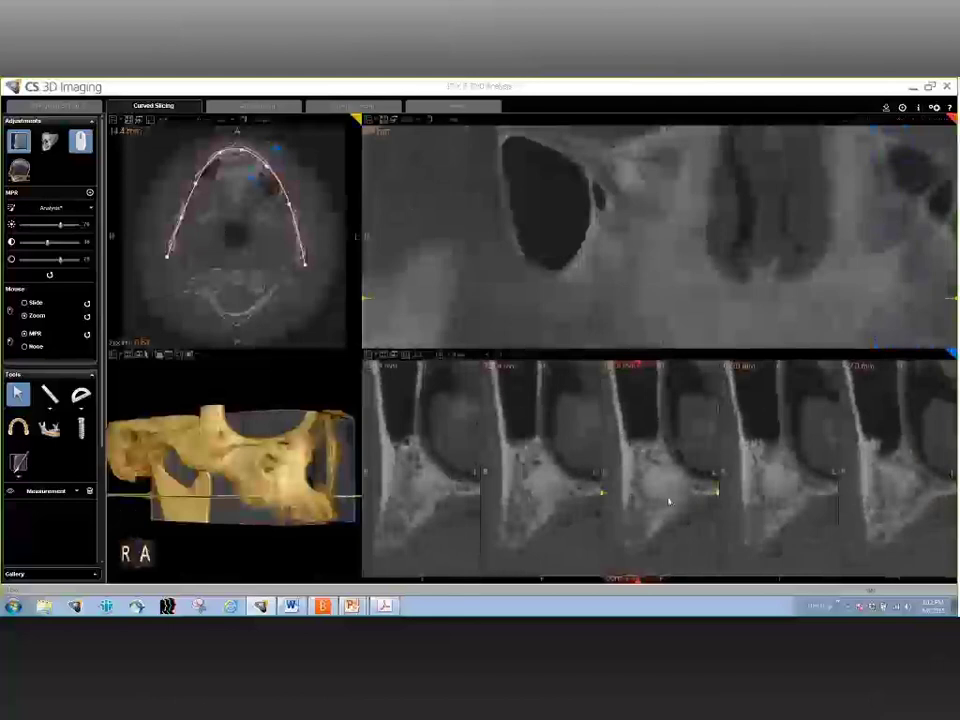
drag(668, 502, 653, 540)
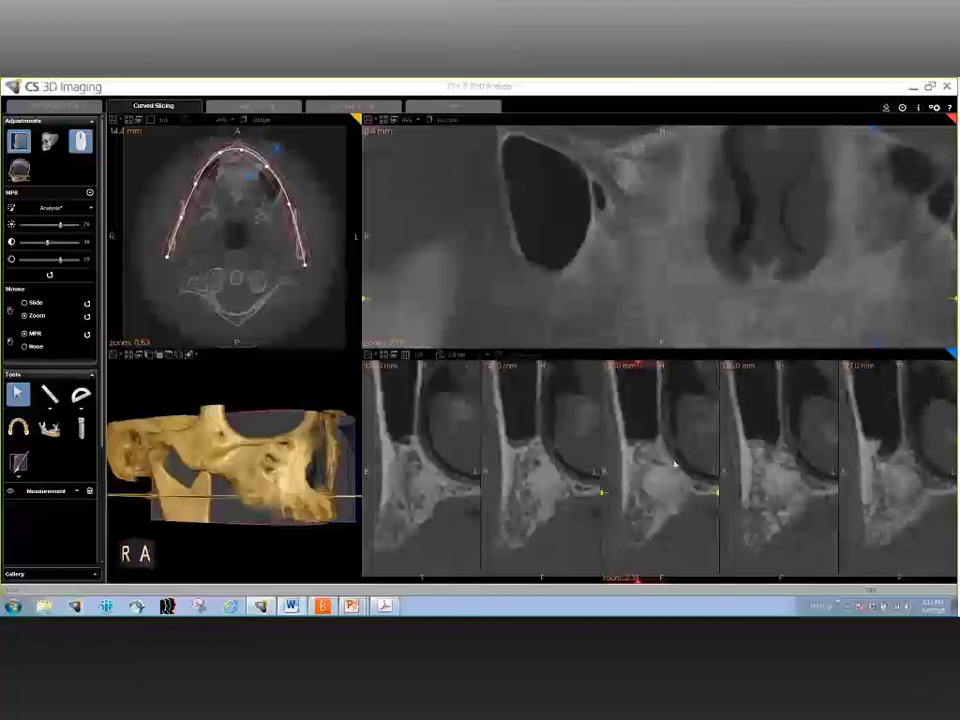
scroll(691, 330, down, 4)
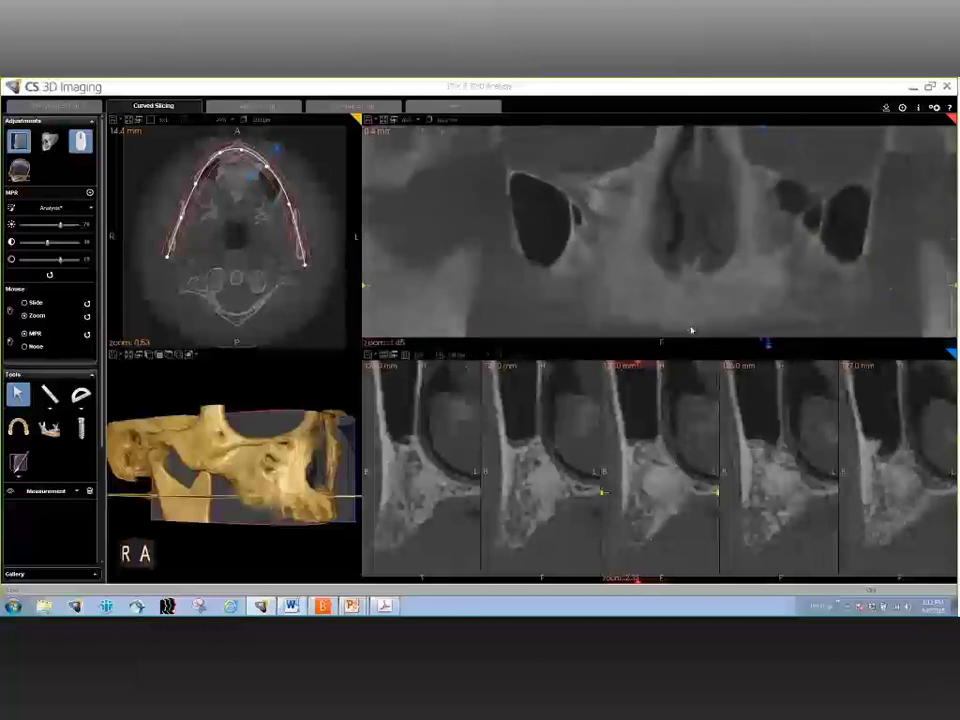
scroll(597, 289, down, 1)
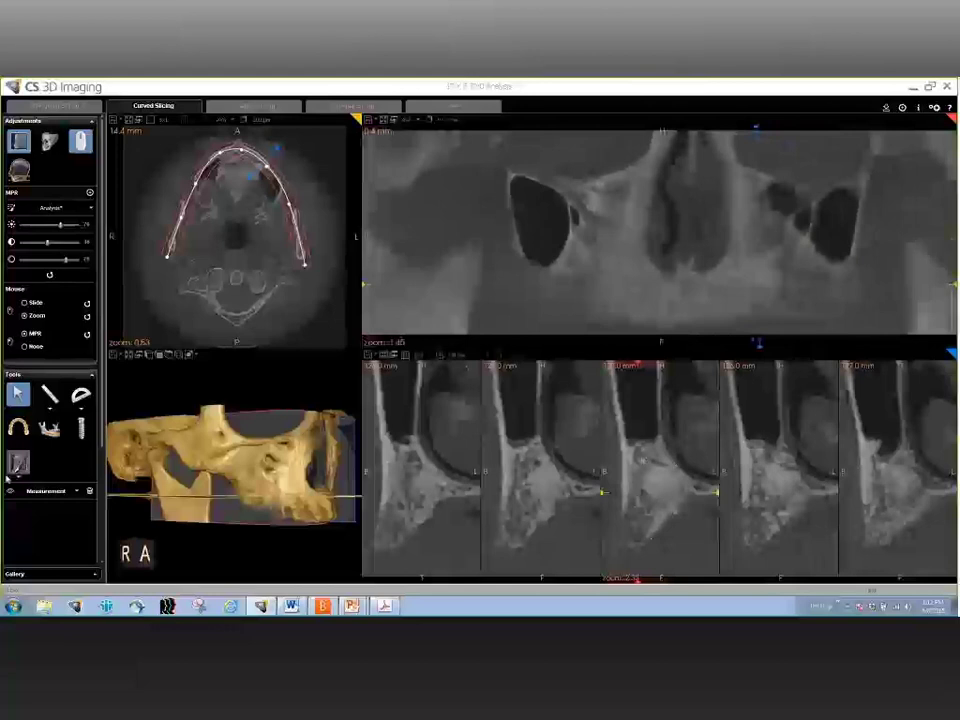
- Maximize the 3D volume and rotate it from the right anterior side around to the patient's left side
click(137, 358)
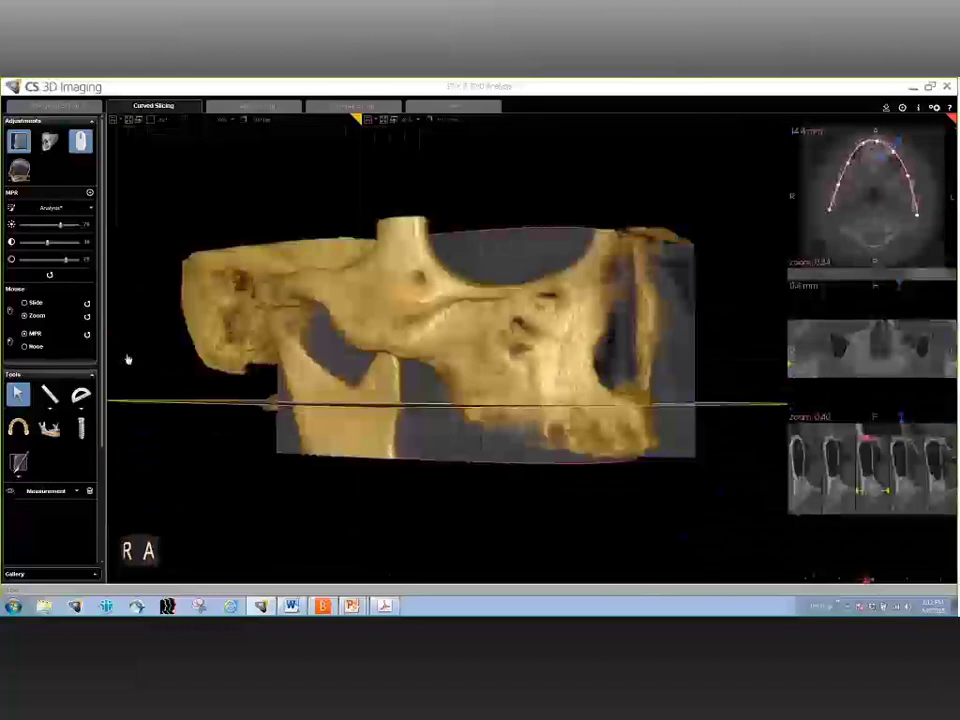
drag(625, 377, 655, 397)
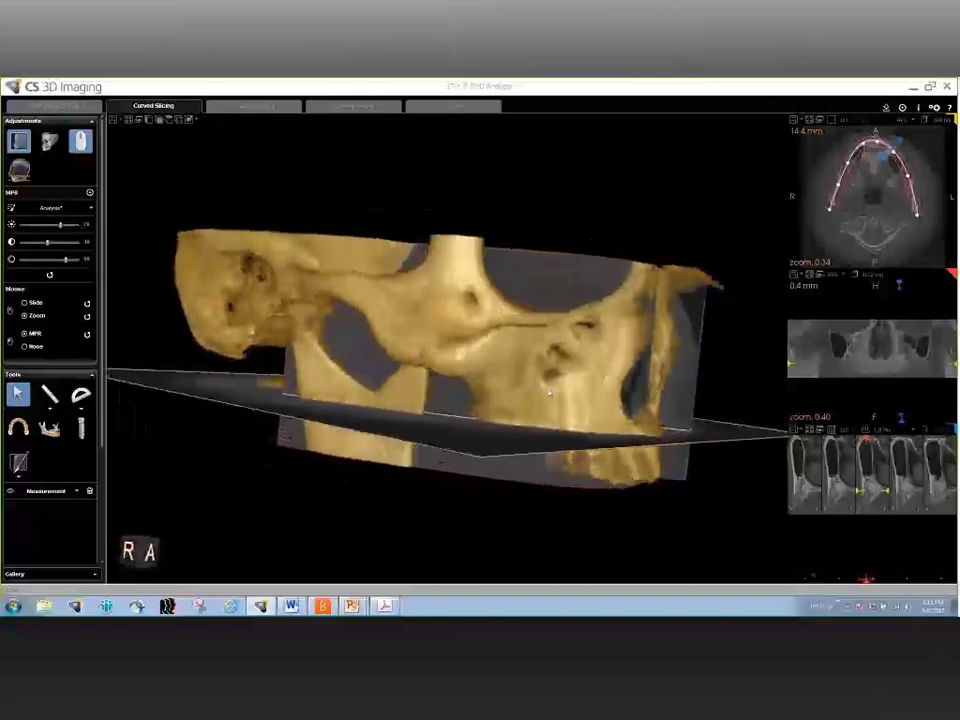
drag(549, 393, 474, 349)
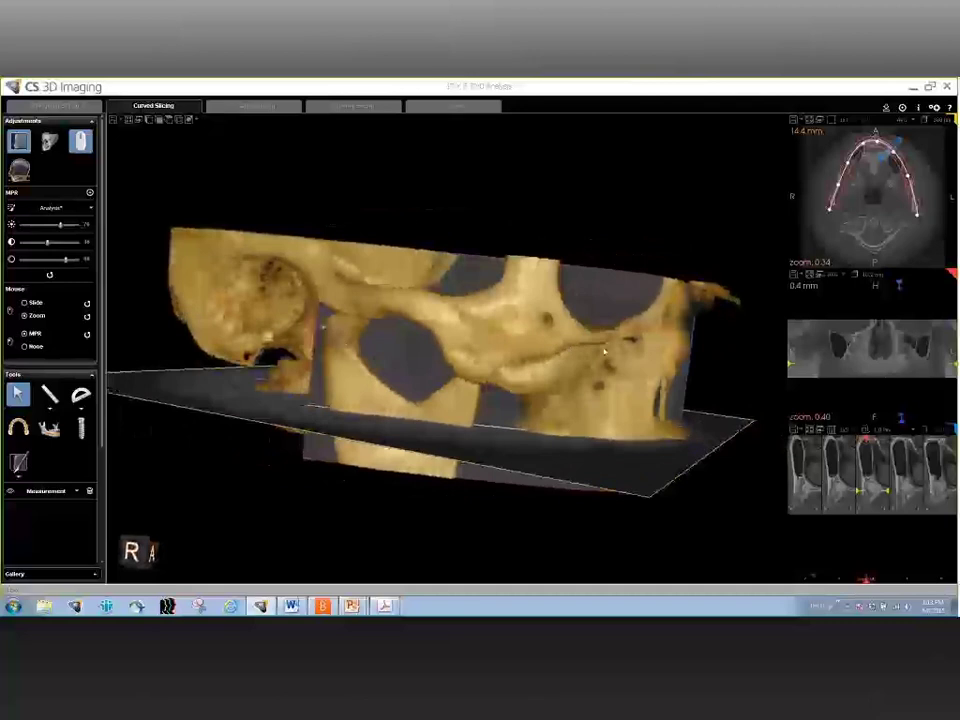
drag(600, 352, 112, 330)
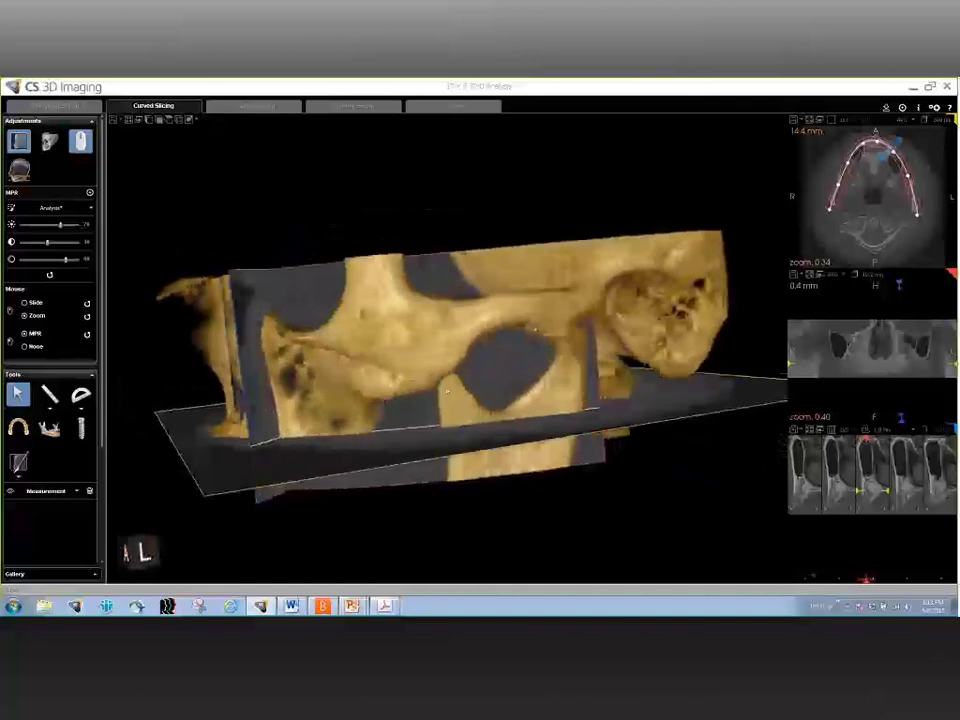
- Examine the 3D volume from below while moving the axial plane up through the maxilla, and return the volume to a front view
drag(447, 393, 511, 320)
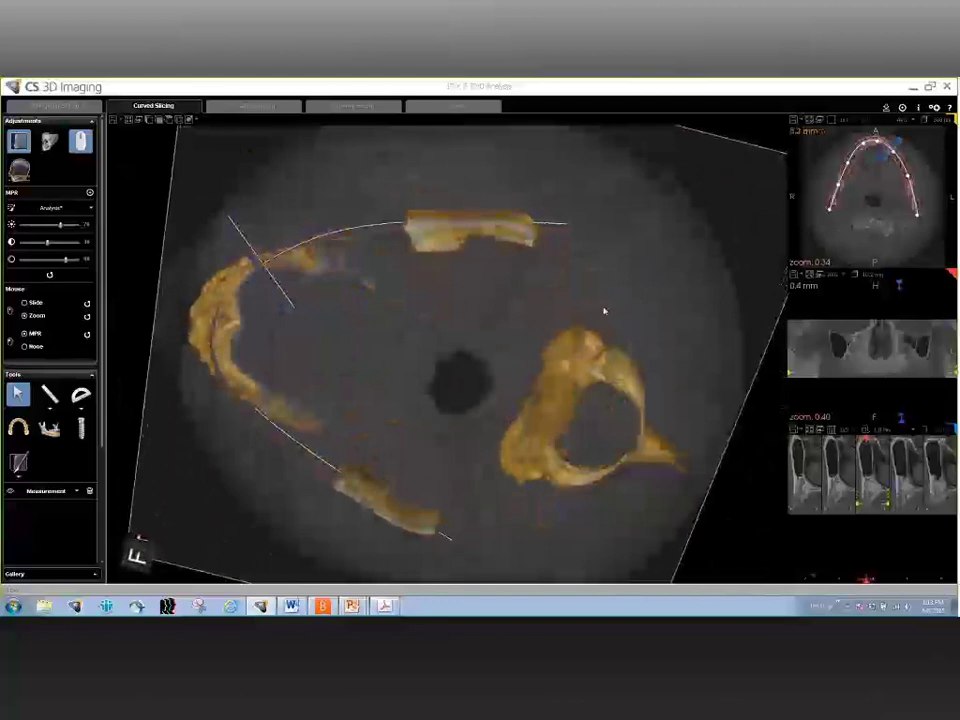
drag(612, 290, 609, 224)
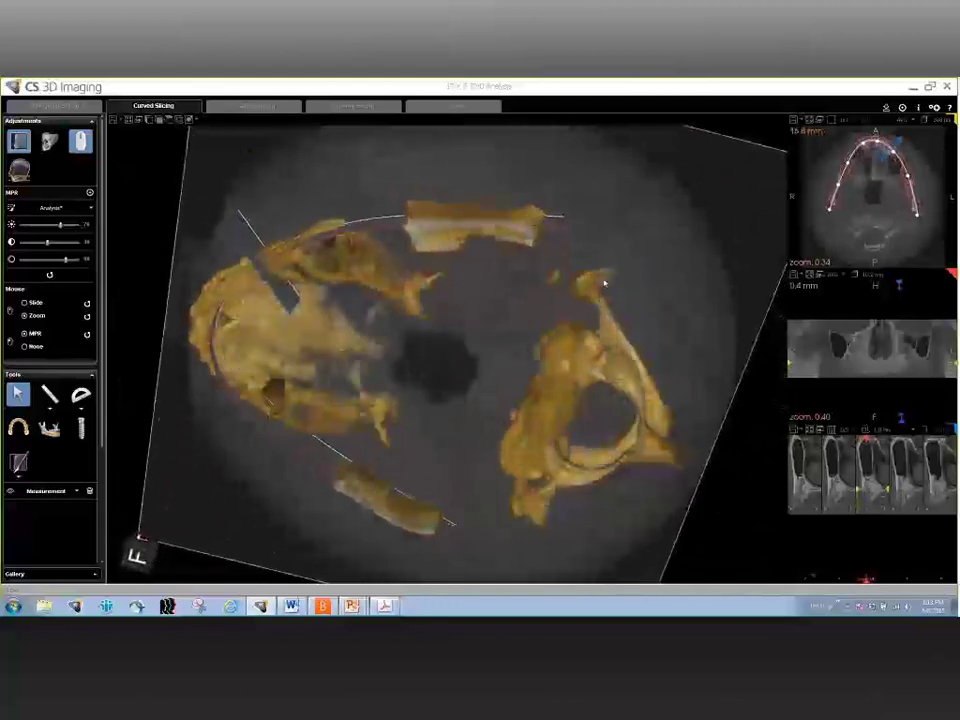
drag(497, 339, 722, 388)
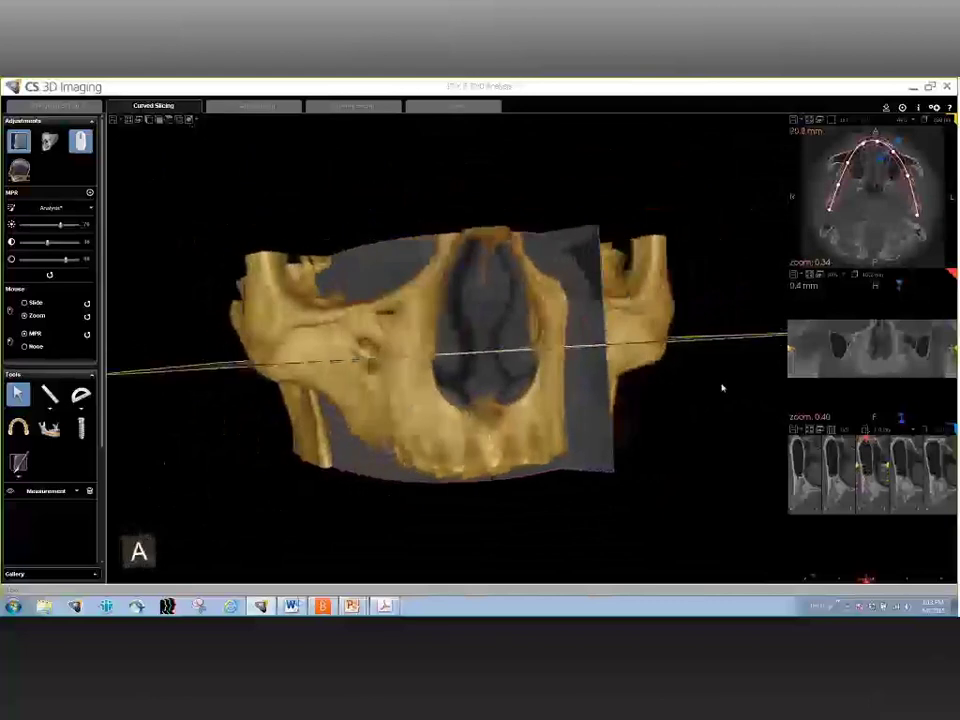
- Hide the slice planes in the 3D volume and rotate it from a raised front view to the patient's right anterior side
click(193, 120)
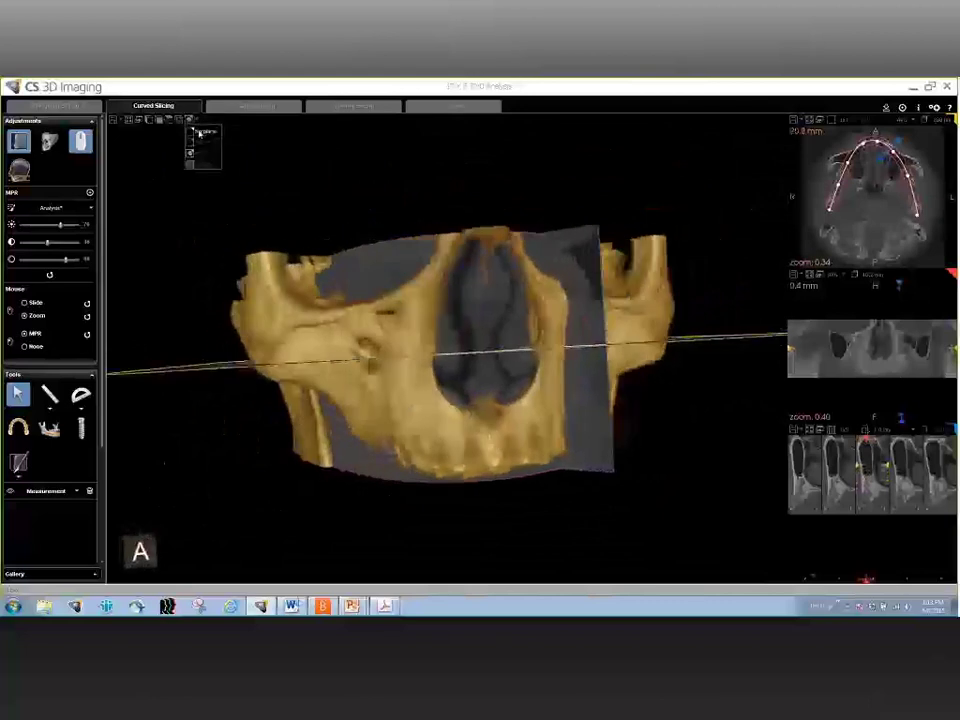
click(200, 133)
drag(445, 320, 449, 458)
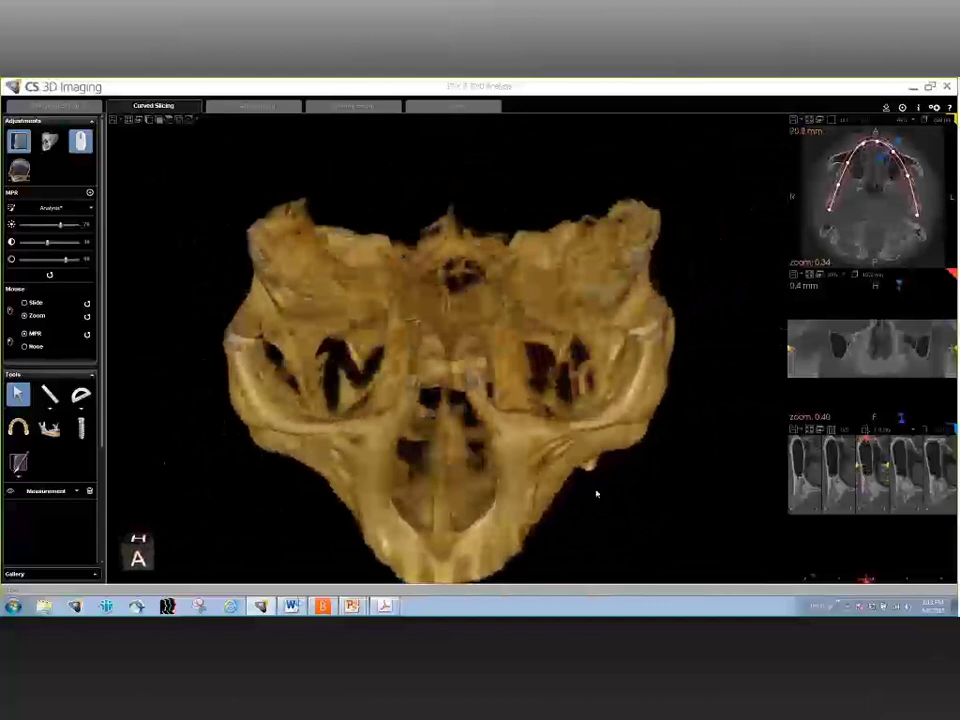
drag(594, 497, 531, 508)
drag(531, 508, 518, 485)
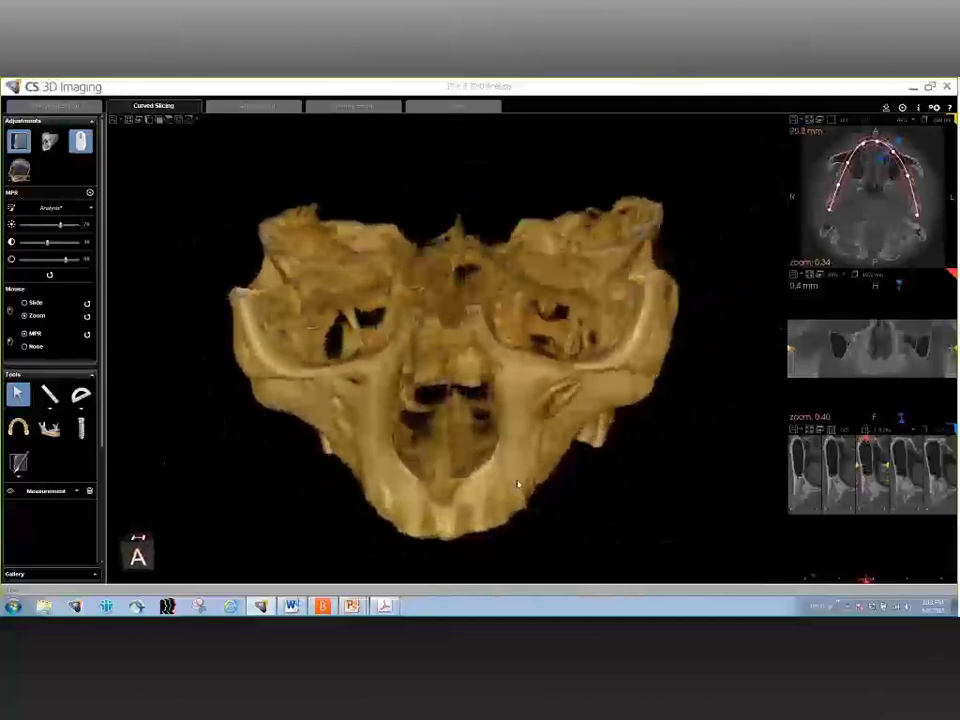
scroll(518, 484, down, 1)
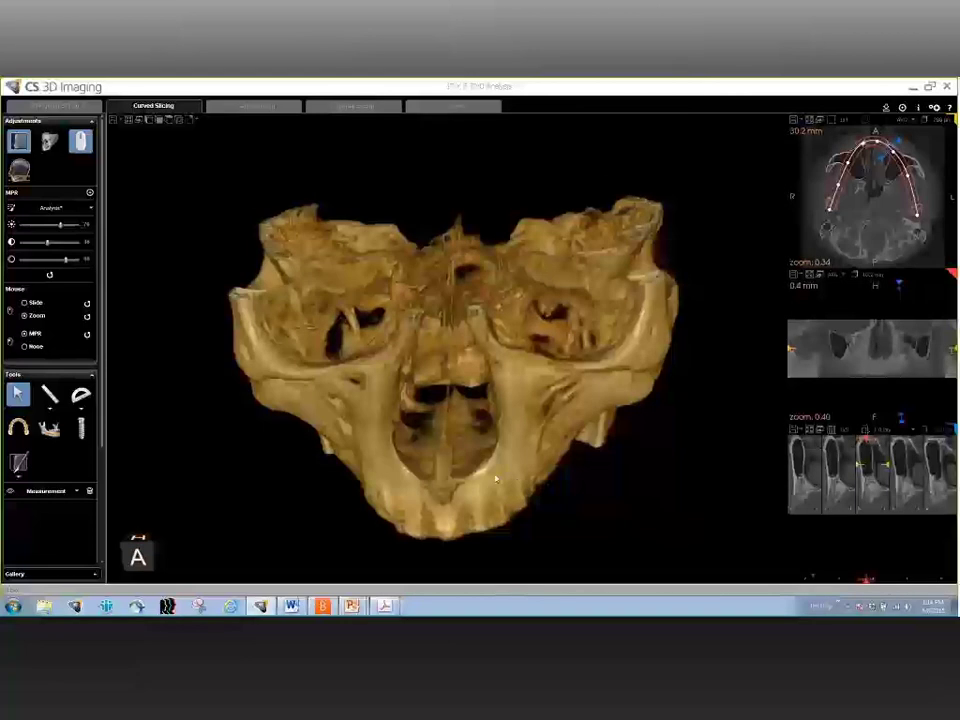
drag(518, 484, 540, 516)
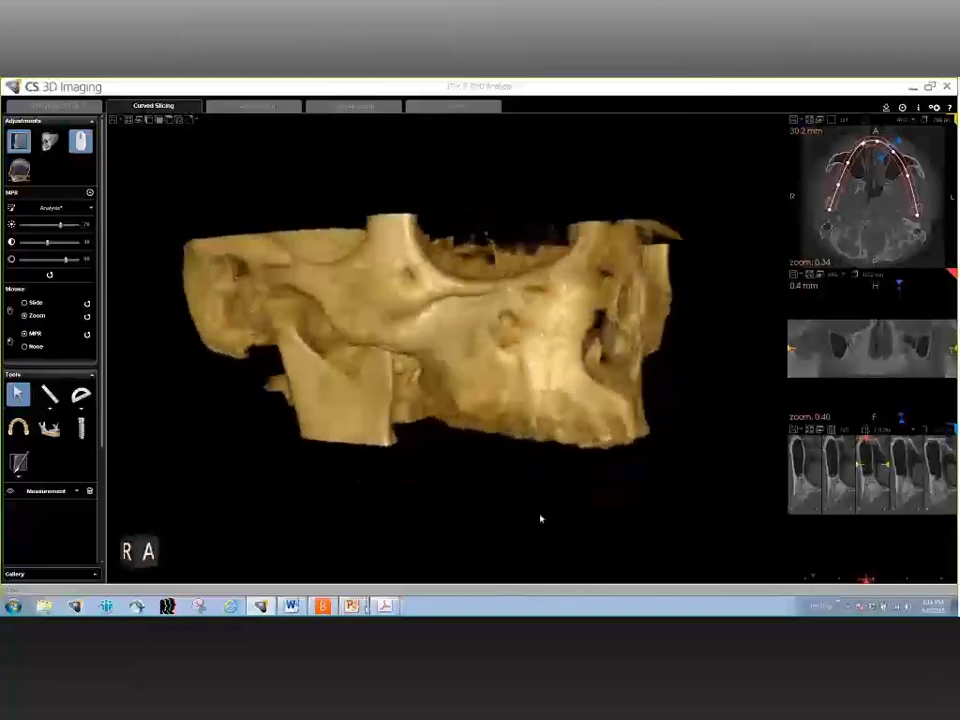
- Switch to the PowerPoint slide show and go back to the Contact Information slide
click(364, 584)
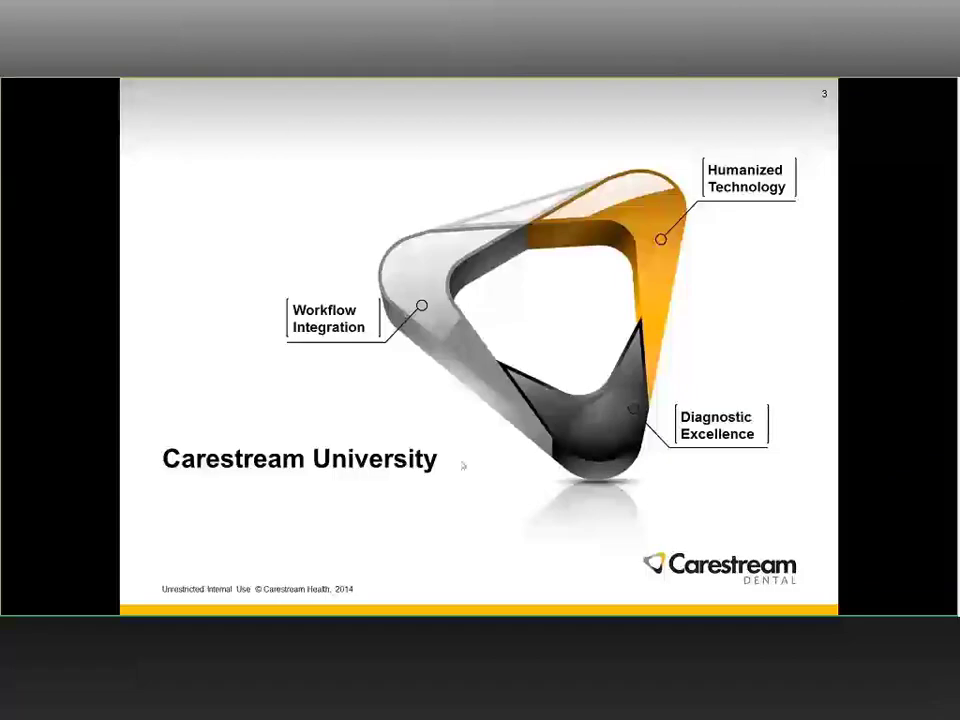
key(Left)
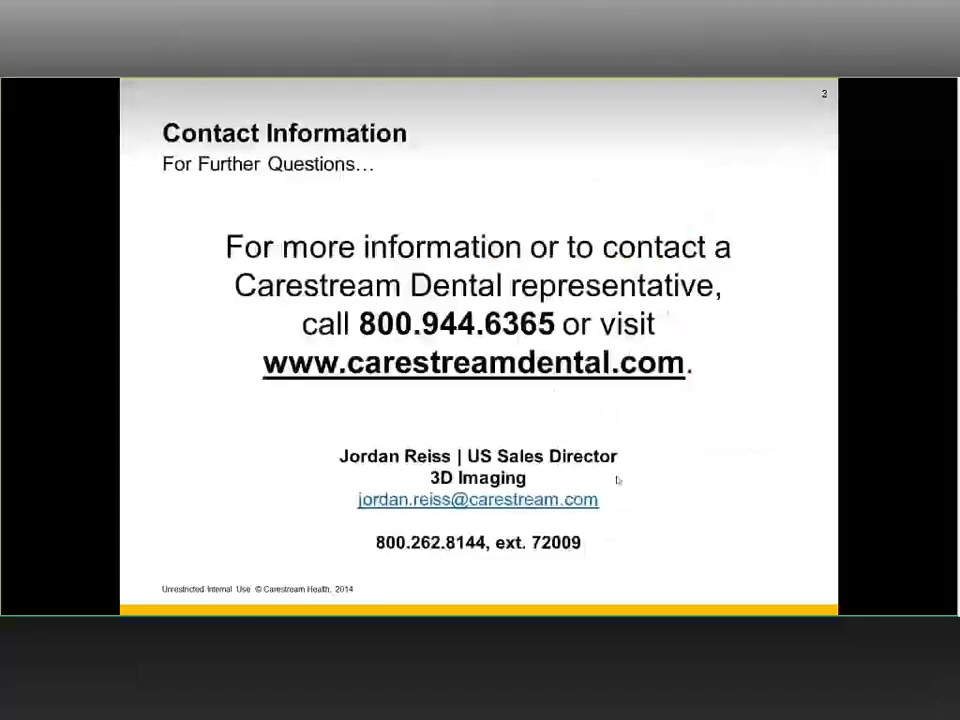